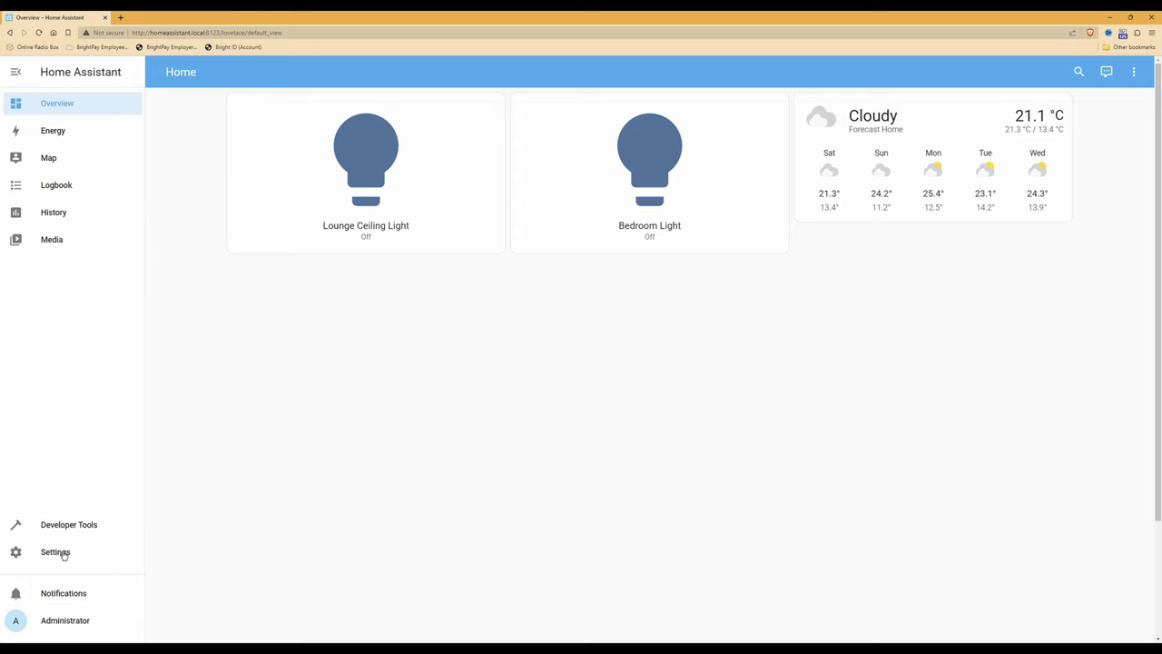
# Add a new person named Panel in the People settings and allow this person to log in
pyautogui.click(64, 555)
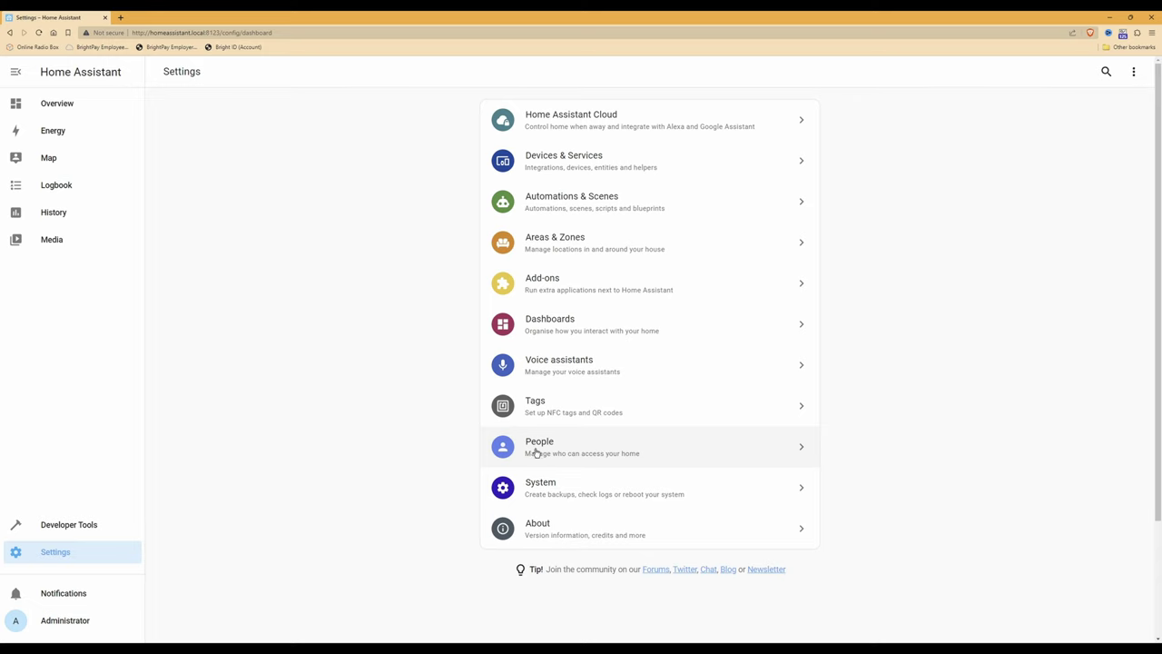
pyautogui.click(603, 453)
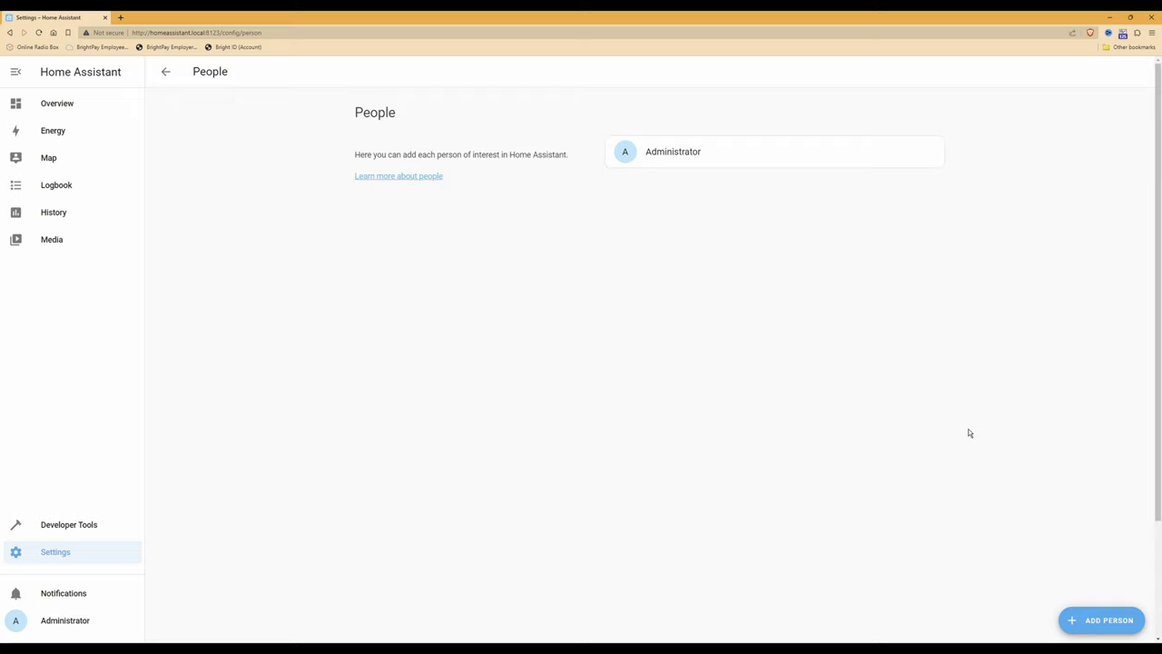
pyautogui.click(1105, 622)
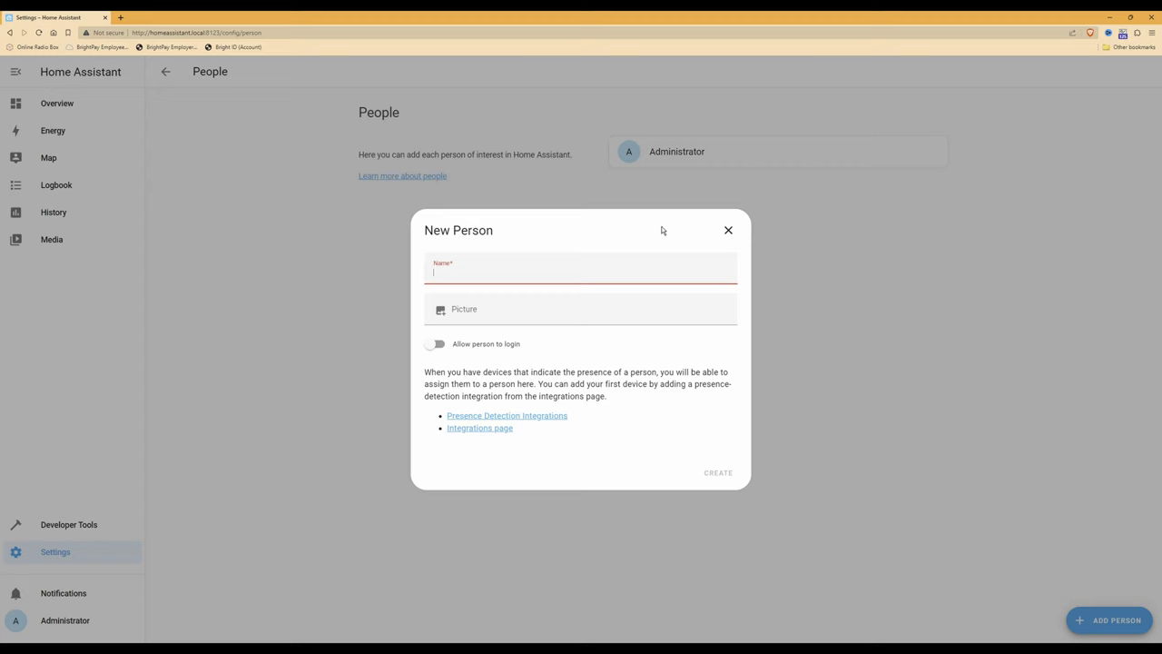
pyautogui.write('Panel')
pyautogui.click(433, 347)
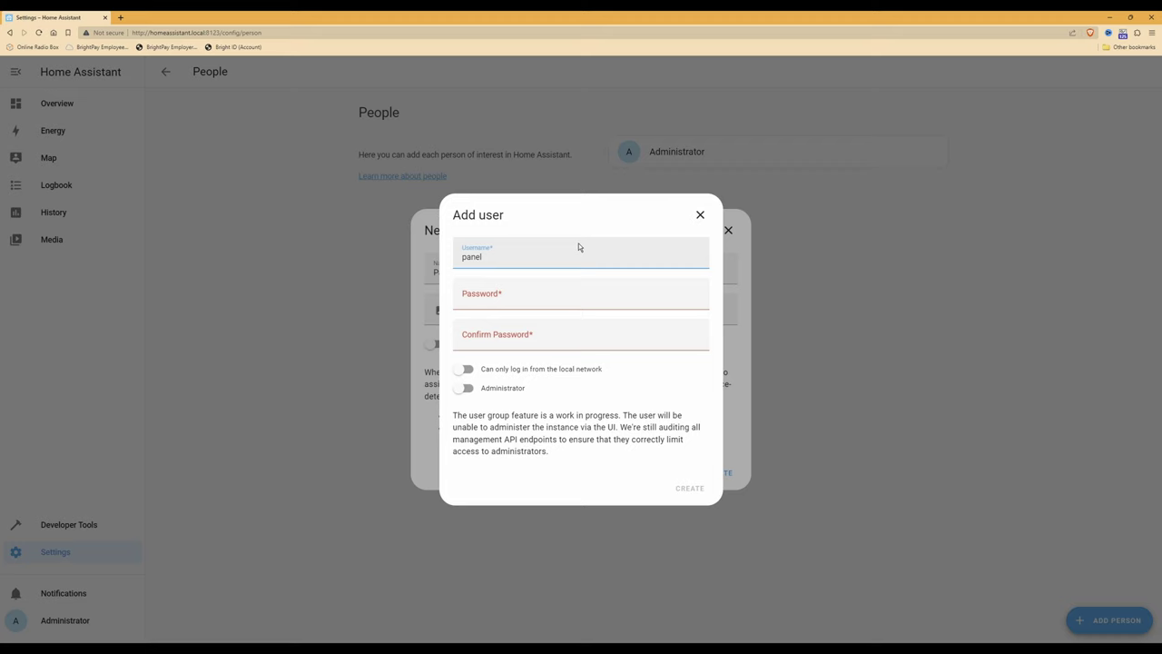
# Enter and confirm the account password for the new user panel
pyautogui.press('Tab')
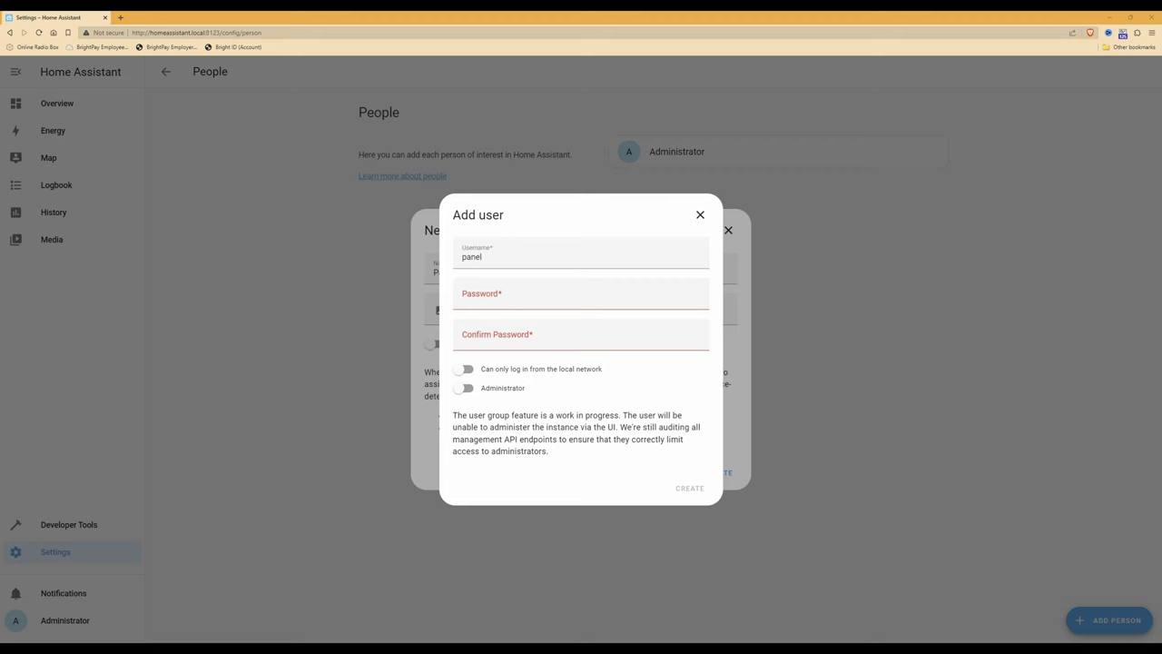
pyautogui.click(462, 297)
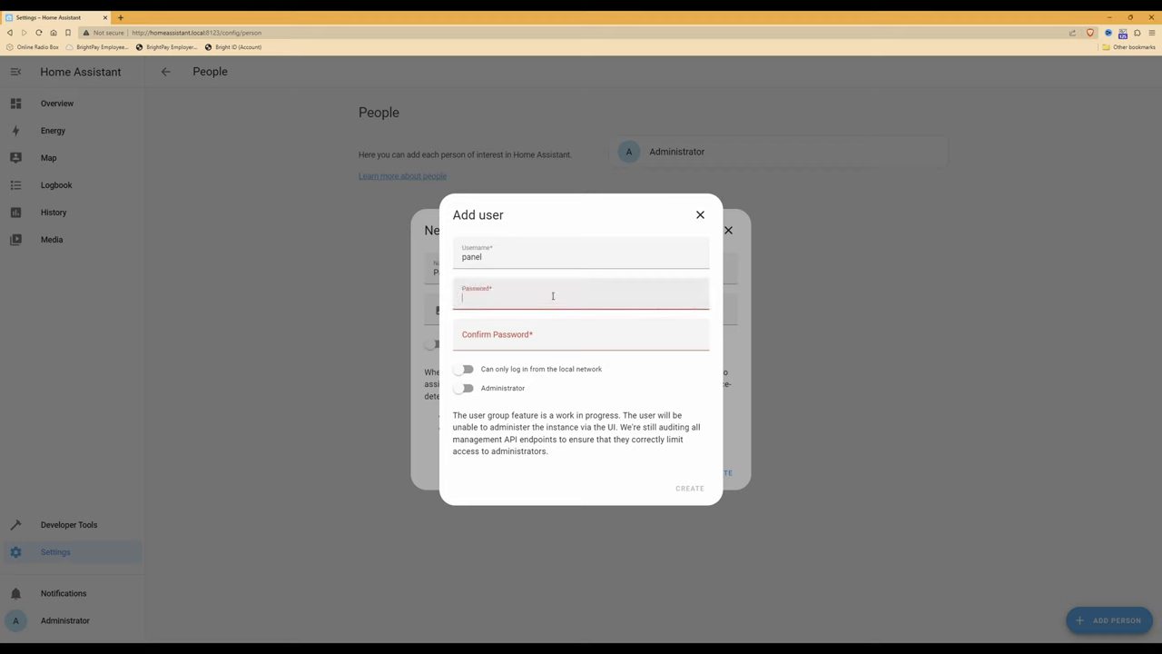
pyautogui.hotkey('ctrl', 'v')
pyautogui.click(579, 342)
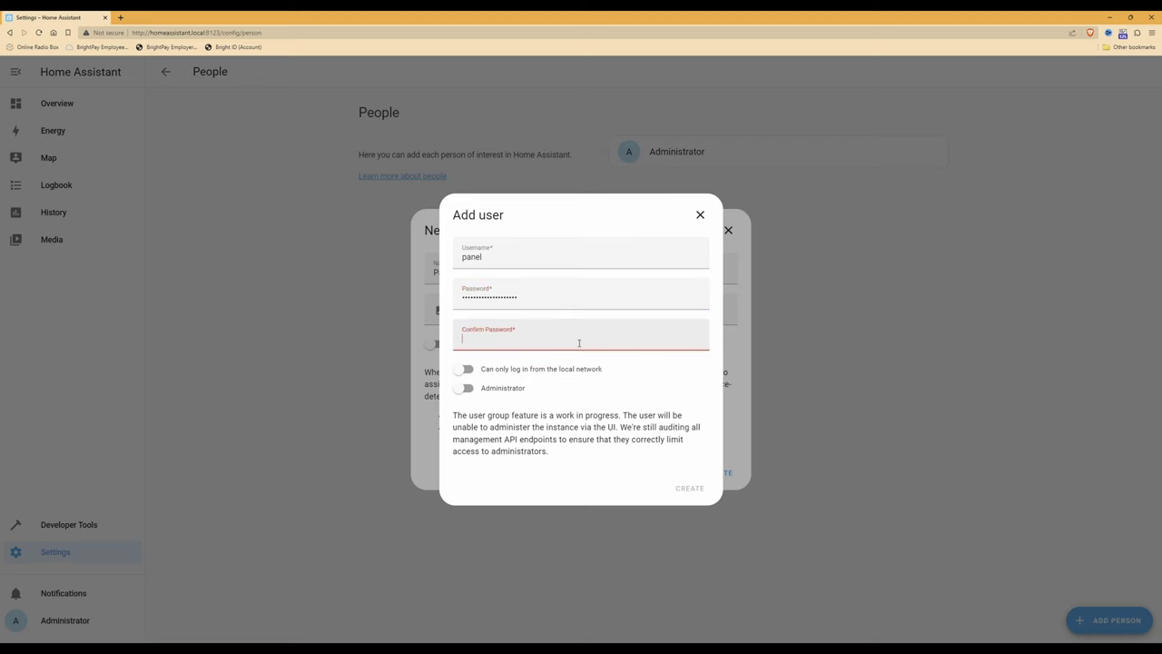
pyautogui.hotkey('ctrl', 'v')
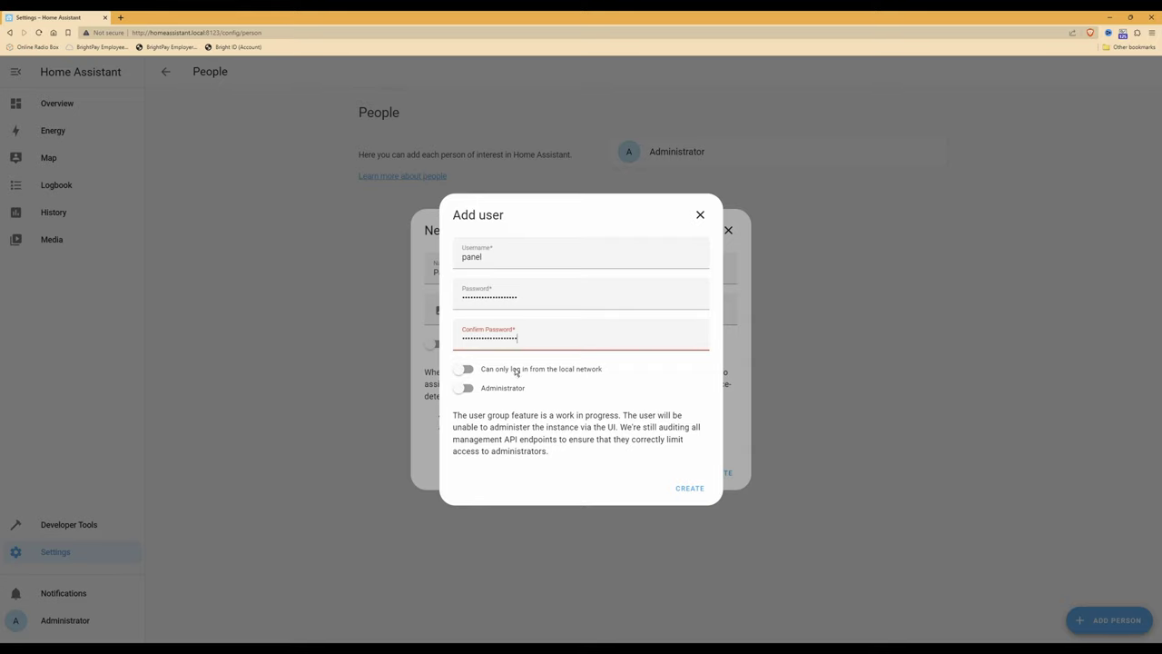
# Restrict the user's login to the local network, then create the user account and the Panel person
pyautogui.click(462, 370)
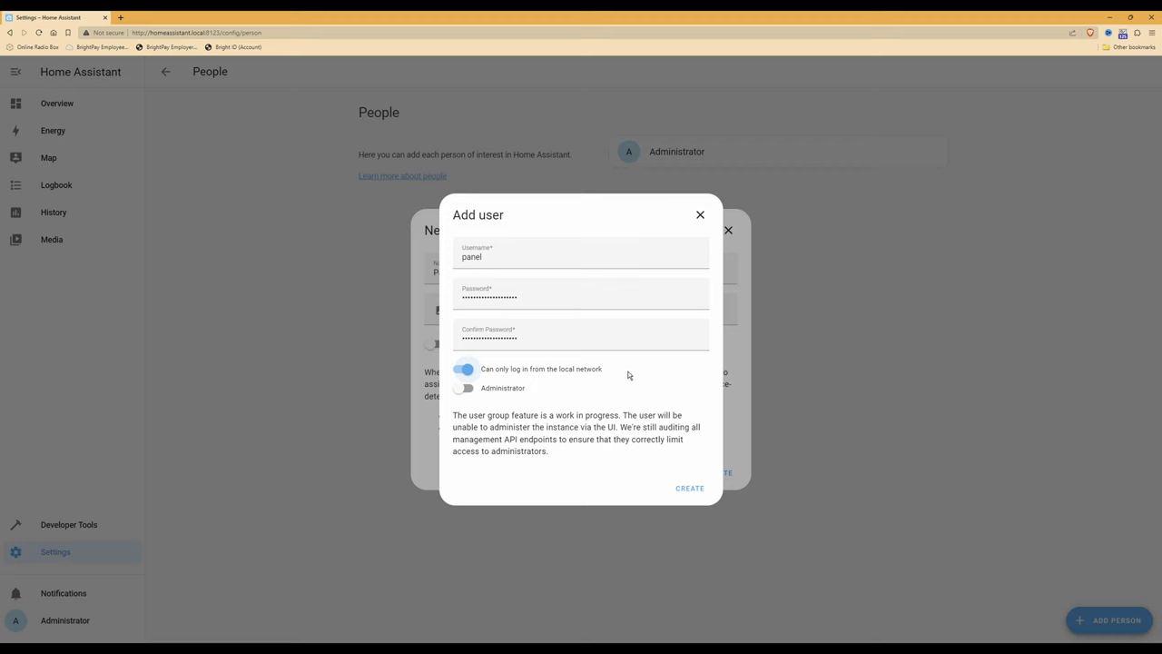
pyautogui.click(692, 488)
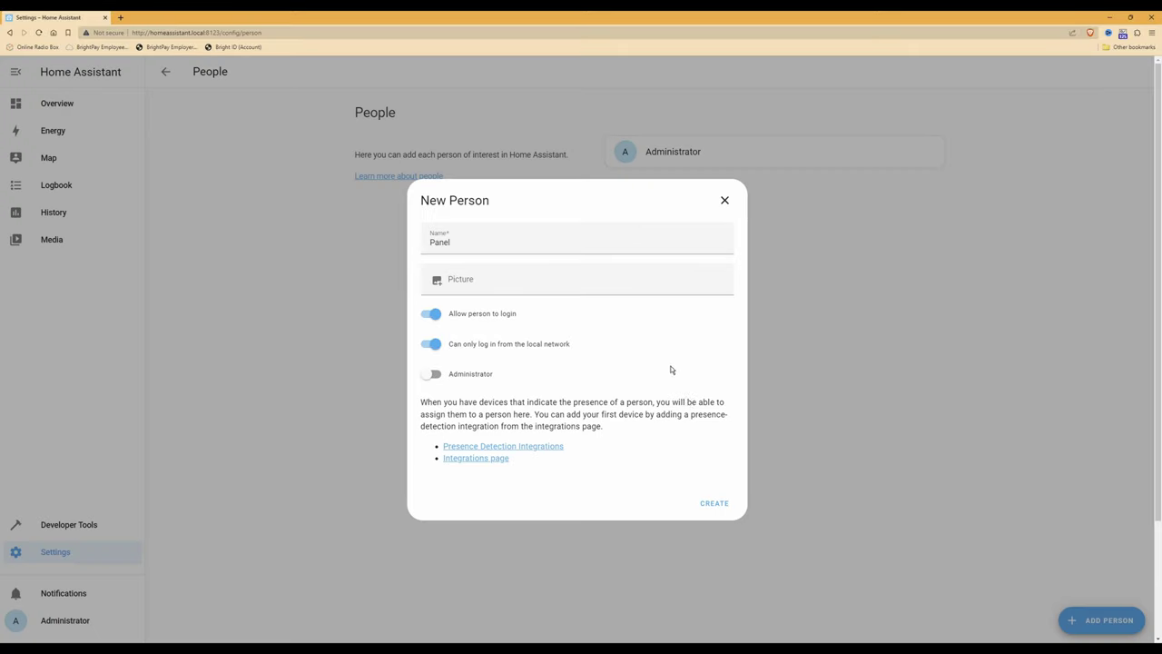
pyautogui.click(714, 505)
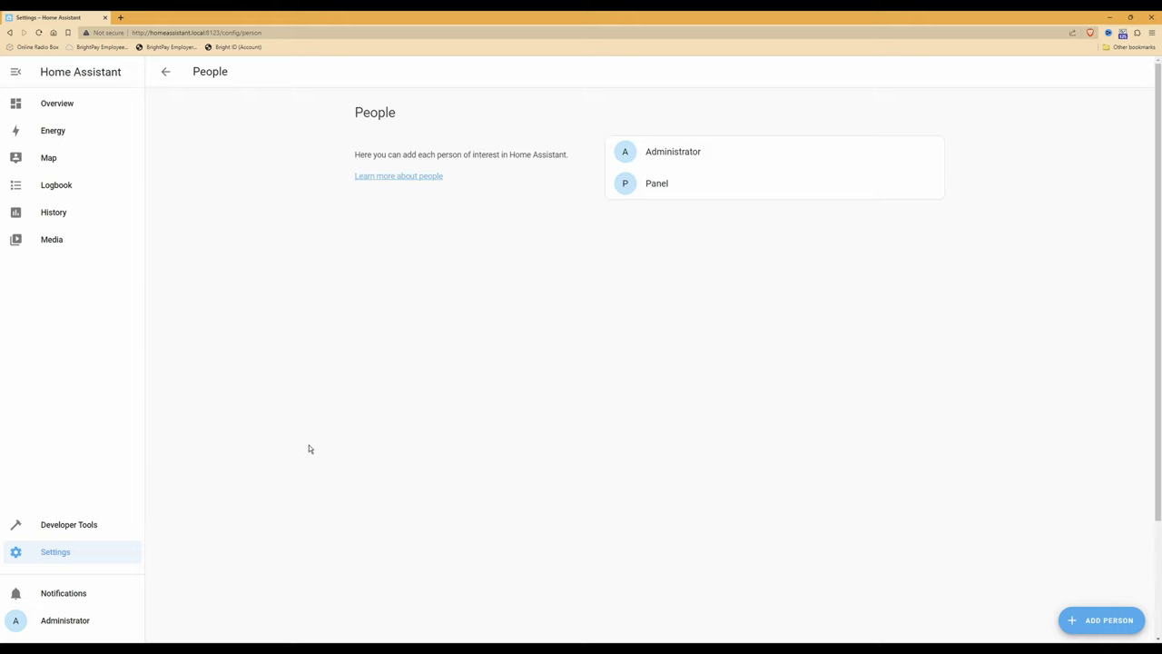
# Check the IPv4 configuration of the server in the system network settings, then return to the system overview
pyautogui.click(74, 556)
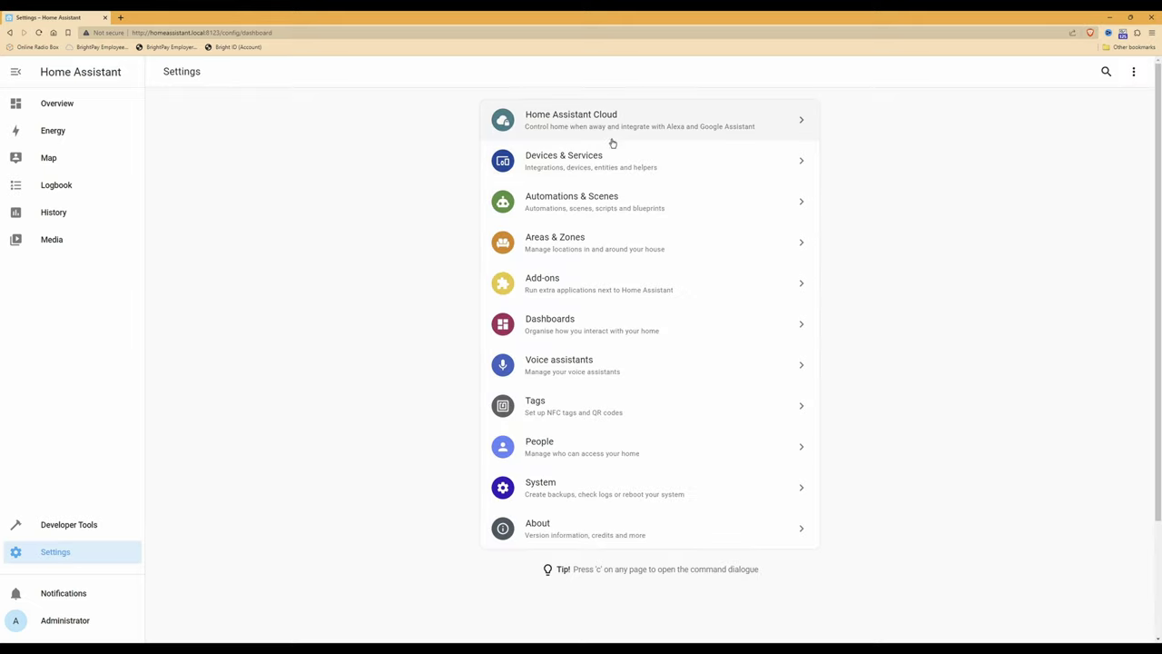
pyautogui.click(617, 494)
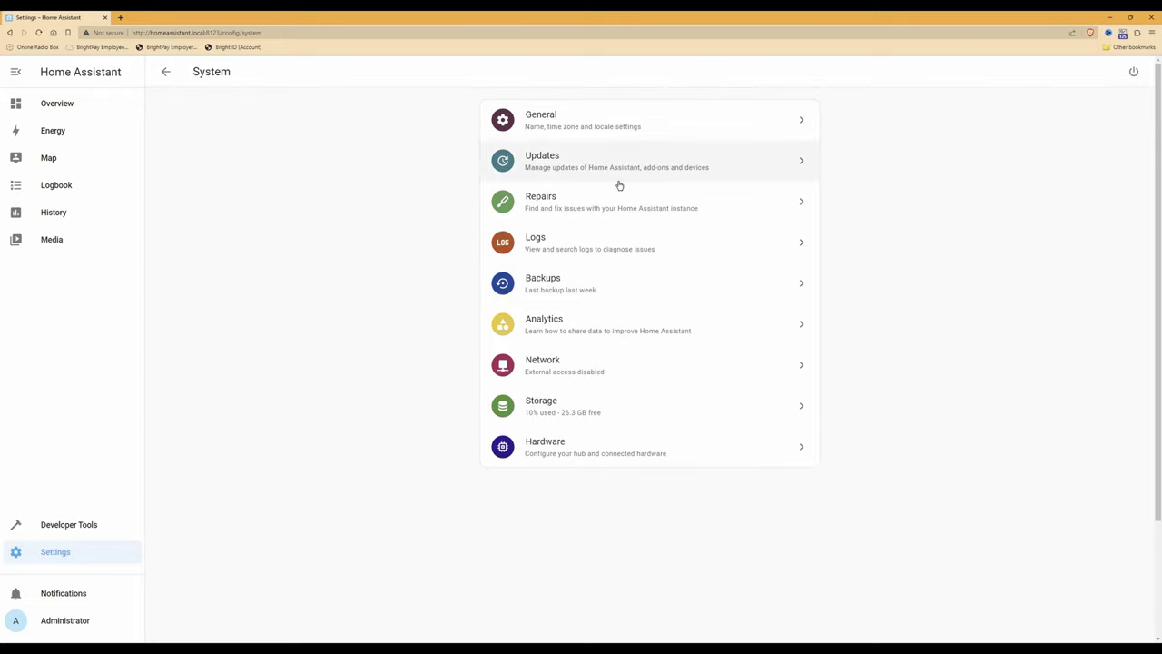
pyautogui.click(548, 366)
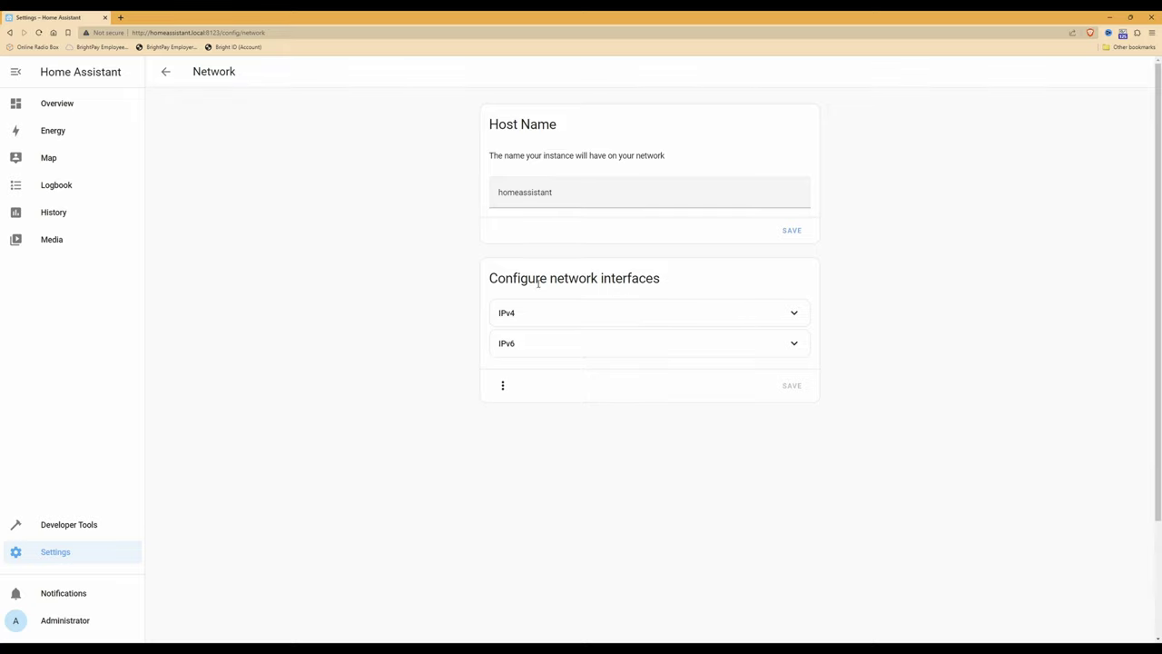
pyautogui.click(796, 315)
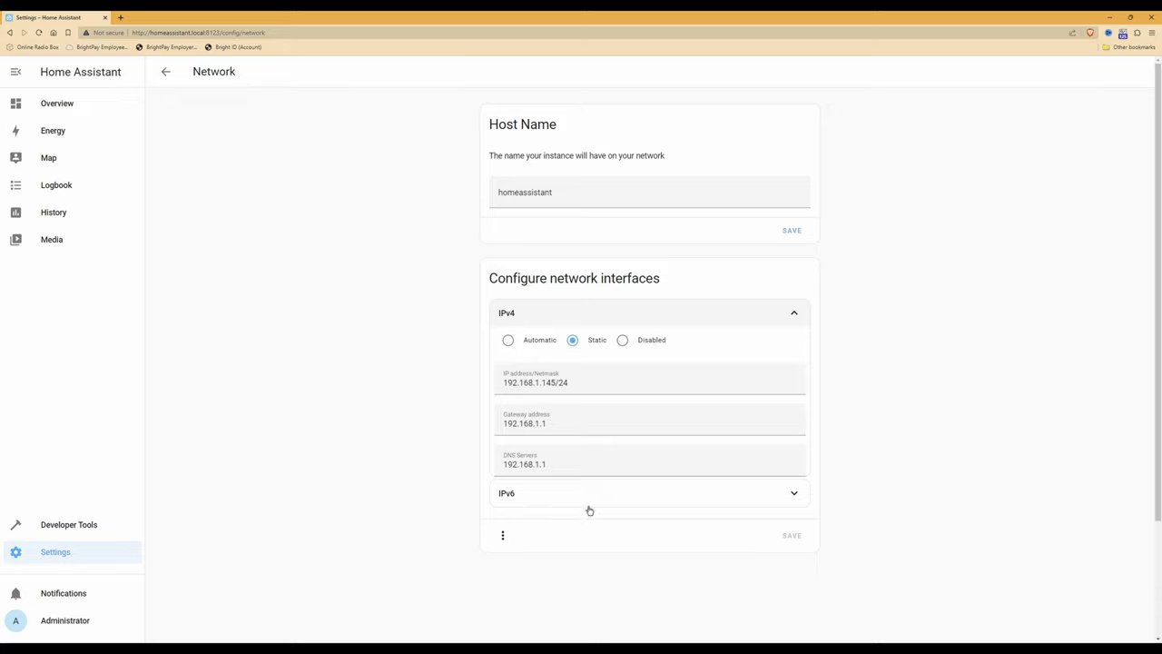
pyautogui.hotkey('alt', 'Left')
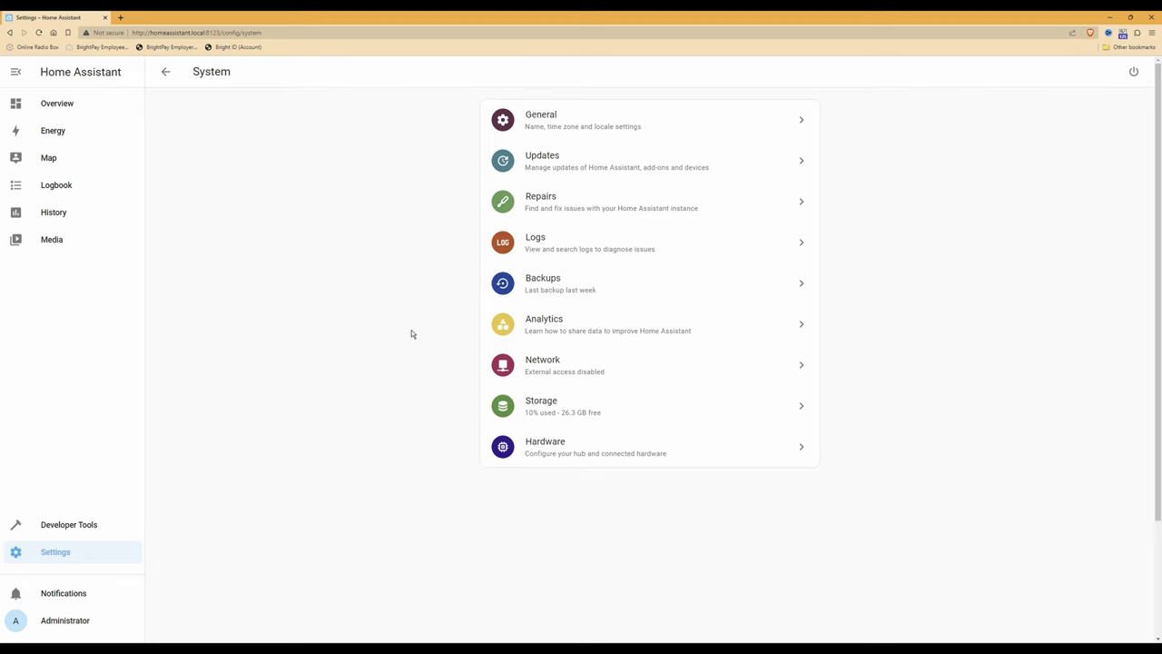
# Switch to the mirrored Android tablet and open the Play Store from its app list
pyautogui.click(1110, 16)
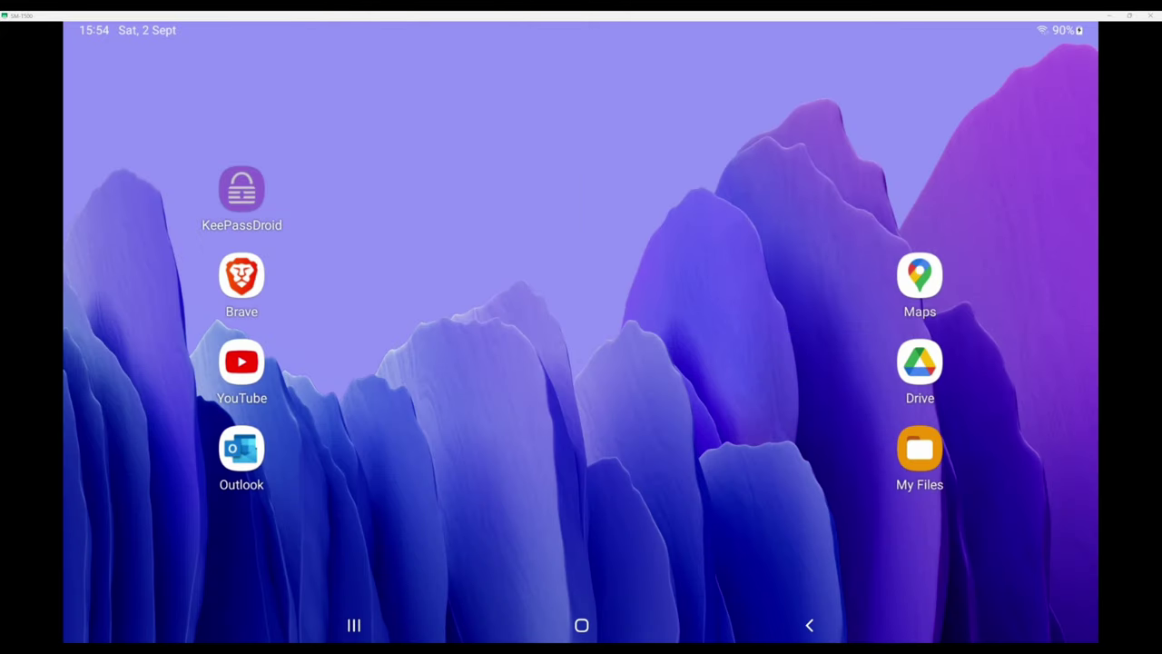
pyautogui.click(648, 400)
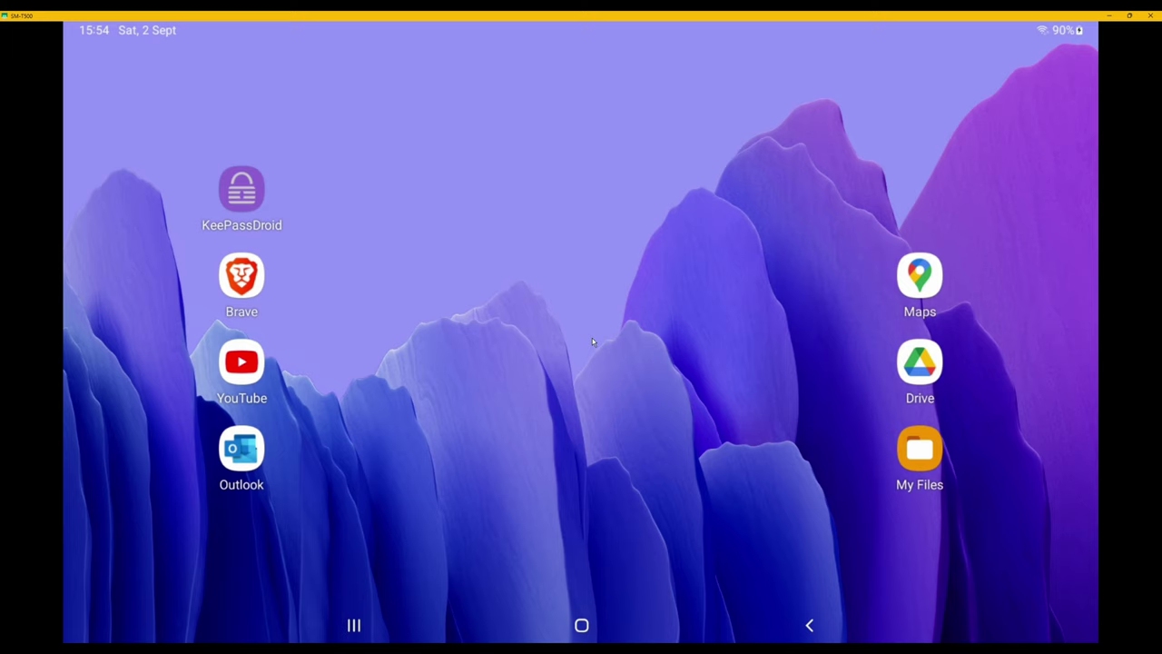
pyautogui.moveTo(591, 537); pyautogui.dragTo(608, 358)
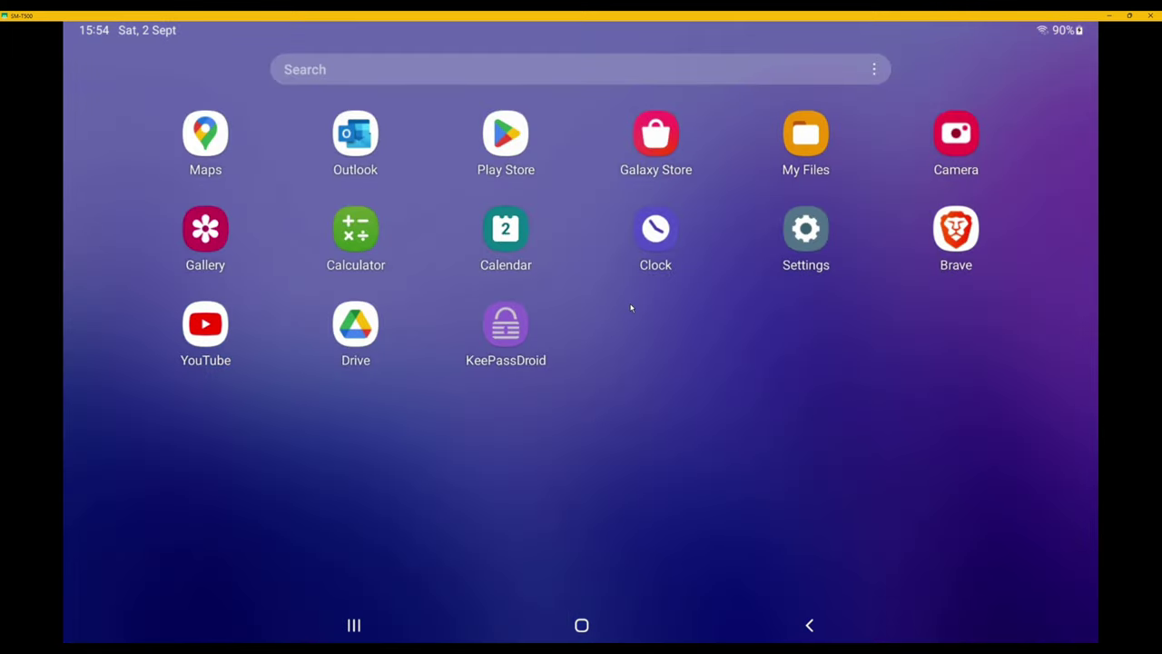
pyautogui.click(502, 137)
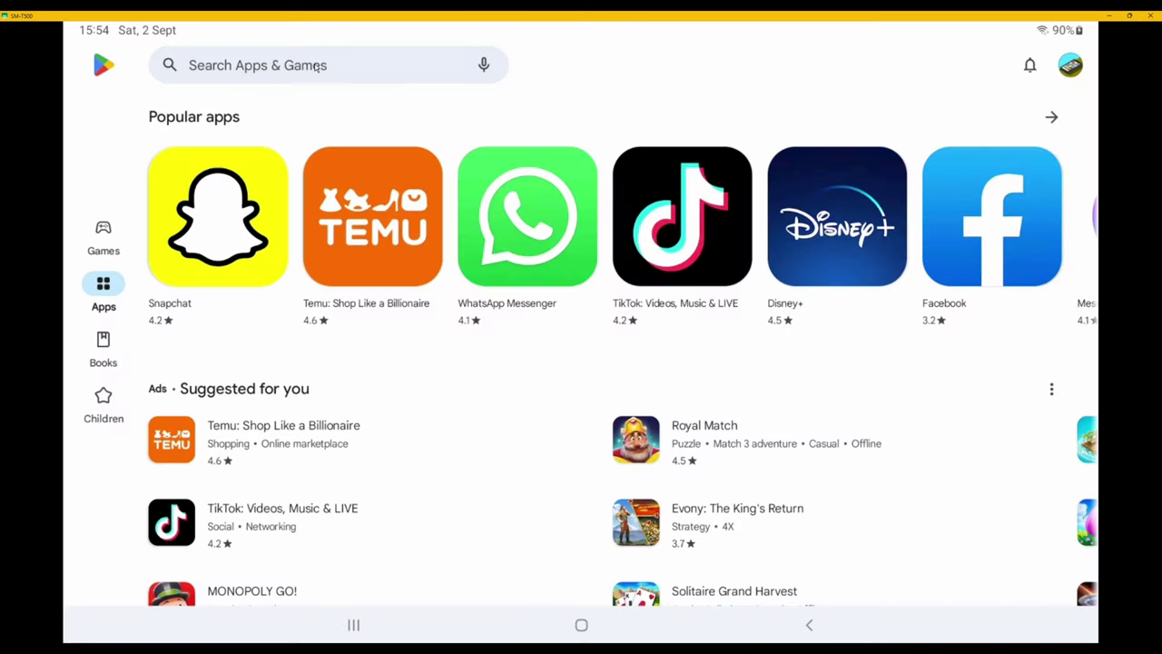
# Search the store for Fully Kiosk, install Fully Kiosk Browser & Lockdown, and return to the app list
pyautogui.click(365, 66)
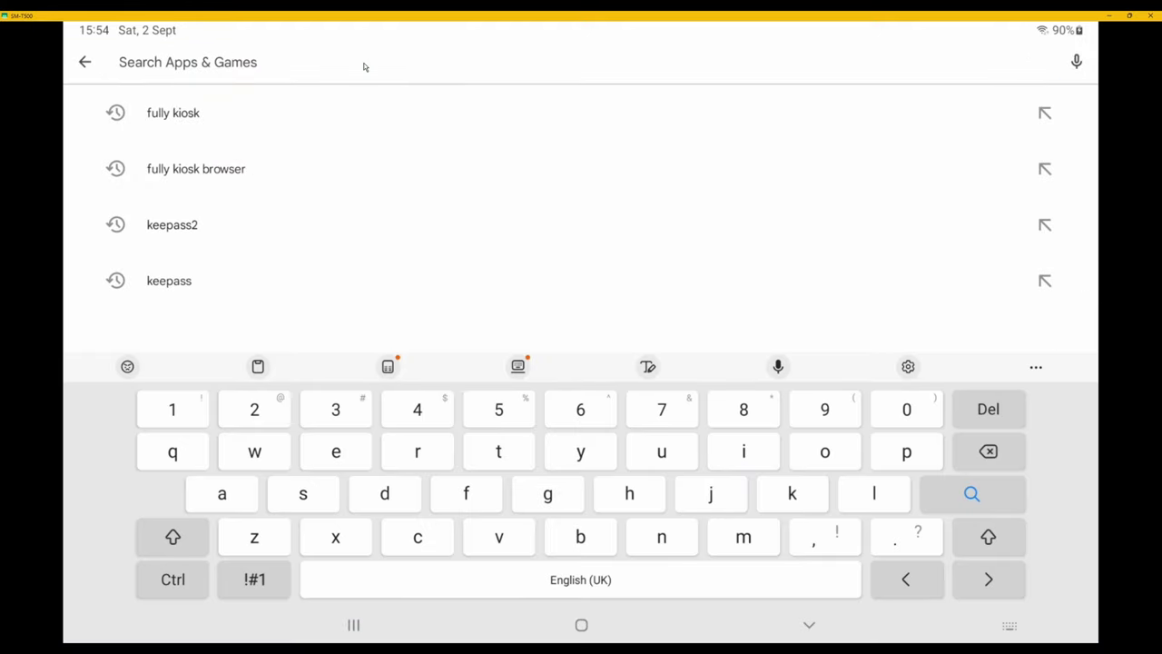
pyautogui.write('Fully Kiosk')
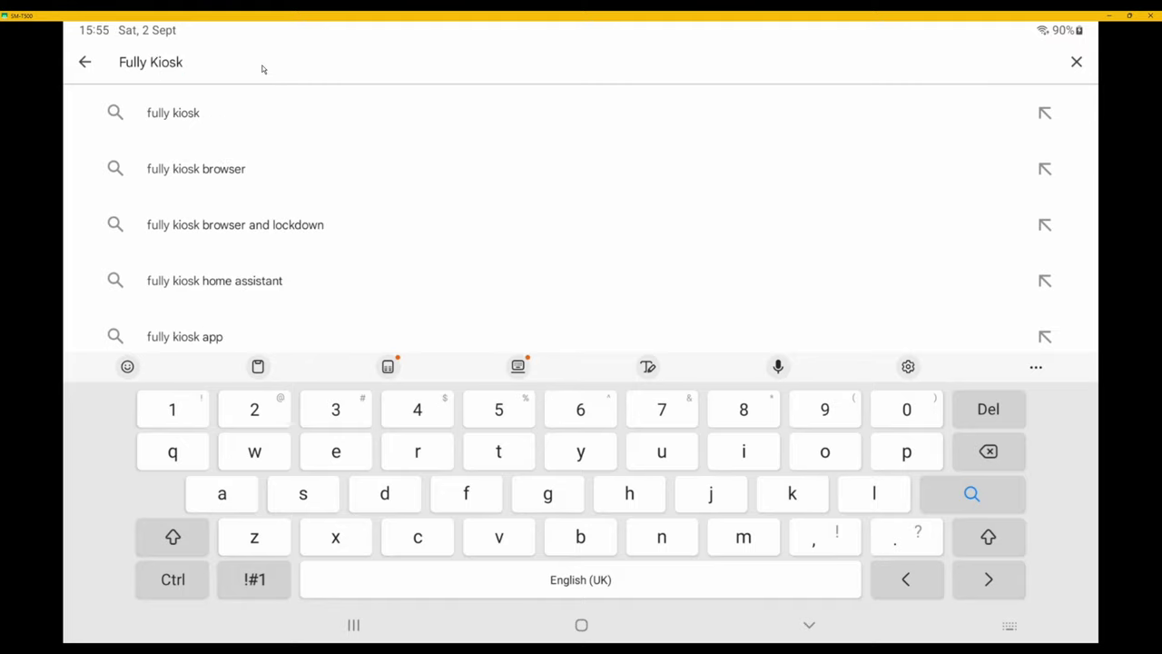
pyautogui.press('Return')
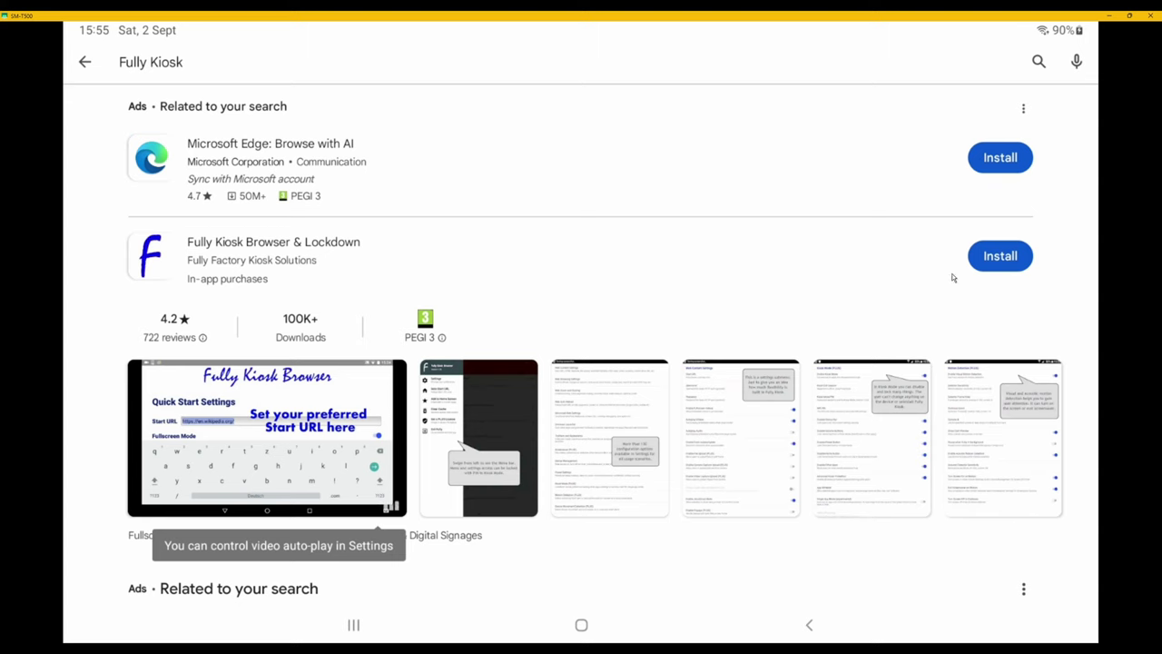
pyautogui.click(1000, 256)
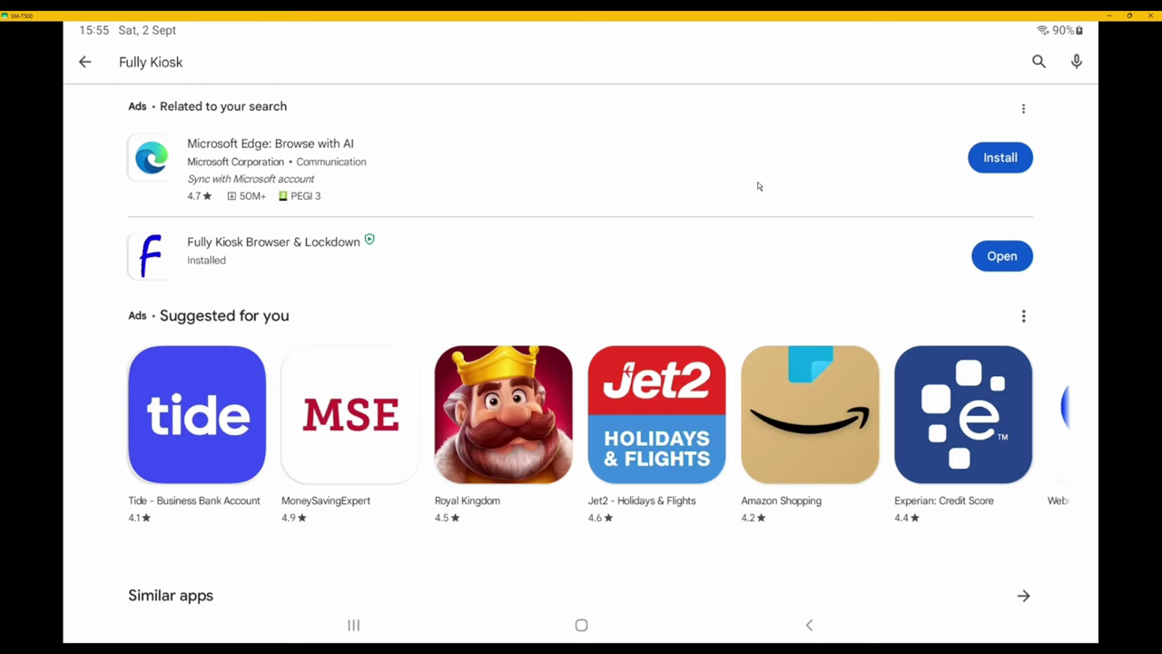
pyautogui.click(84, 65)
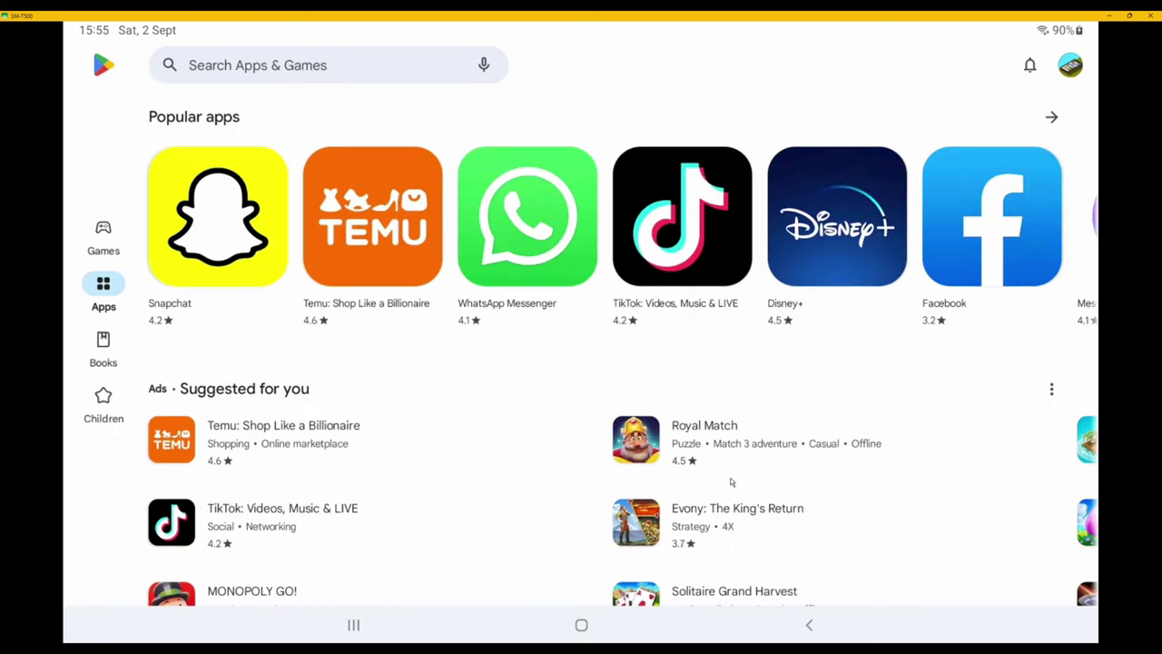
pyautogui.click(809, 625)
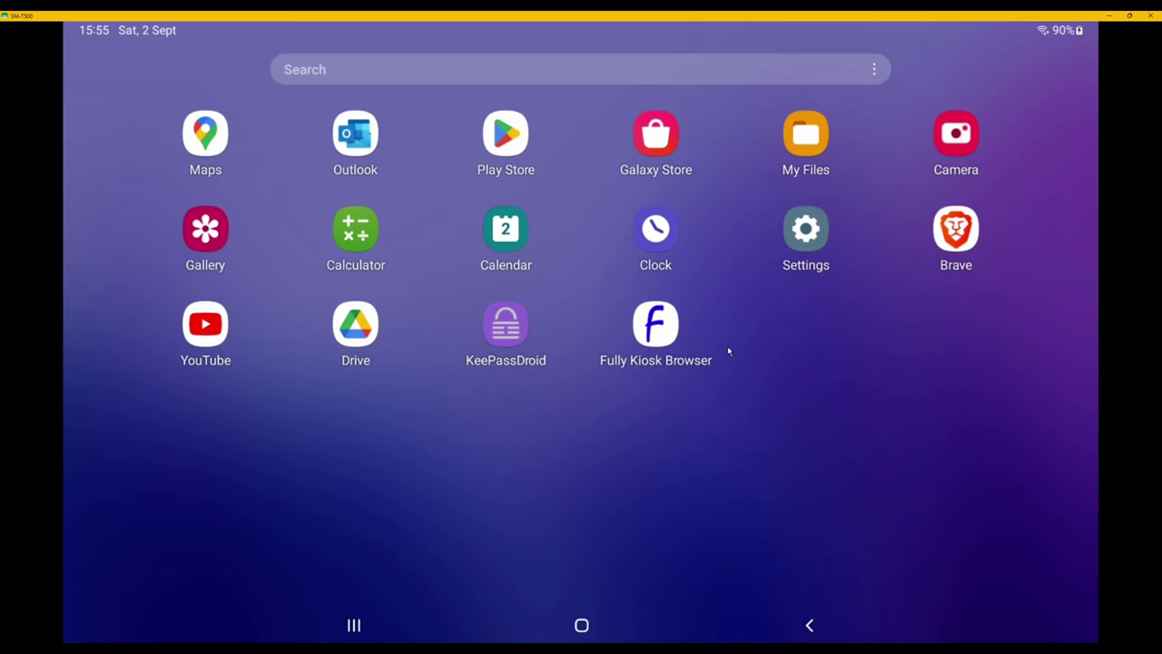
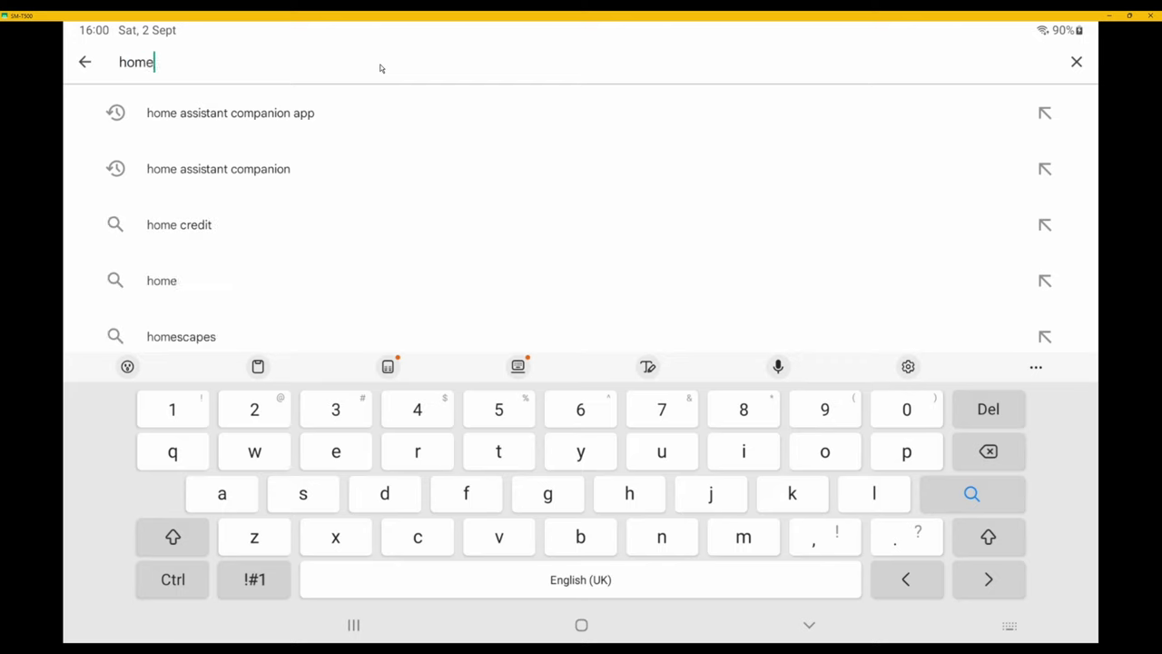
# Search the store for "home assistant companion app", install the Home Assistant app, and return to the app list
pyautogui.write('t companion')
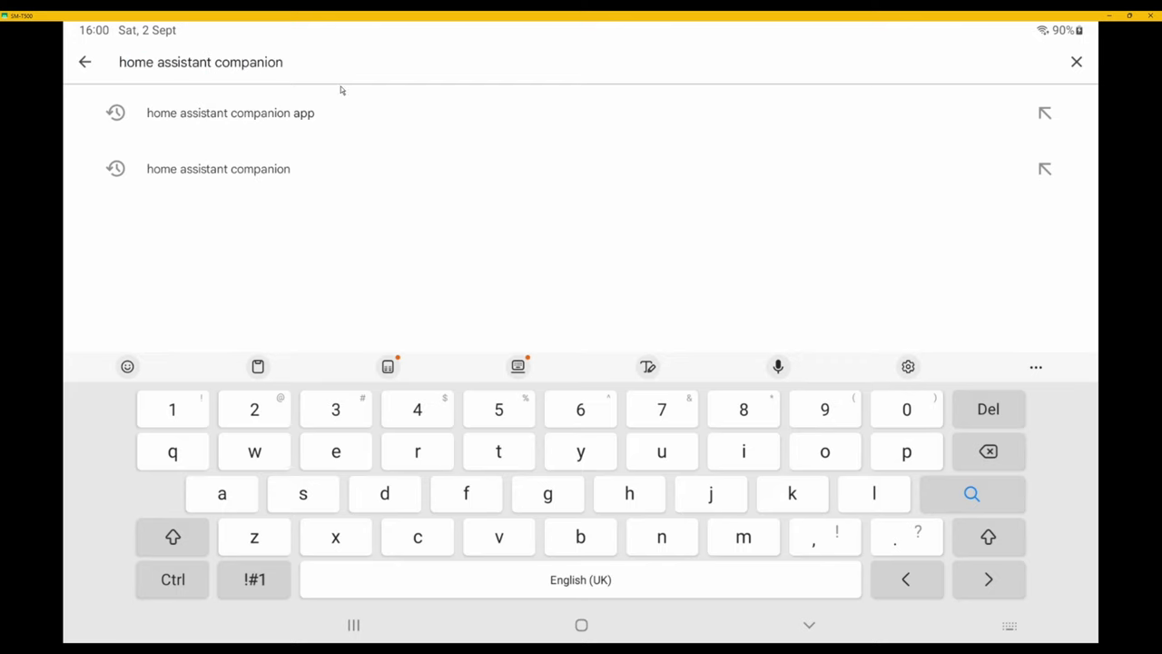
pyautogui.click(304, 116)
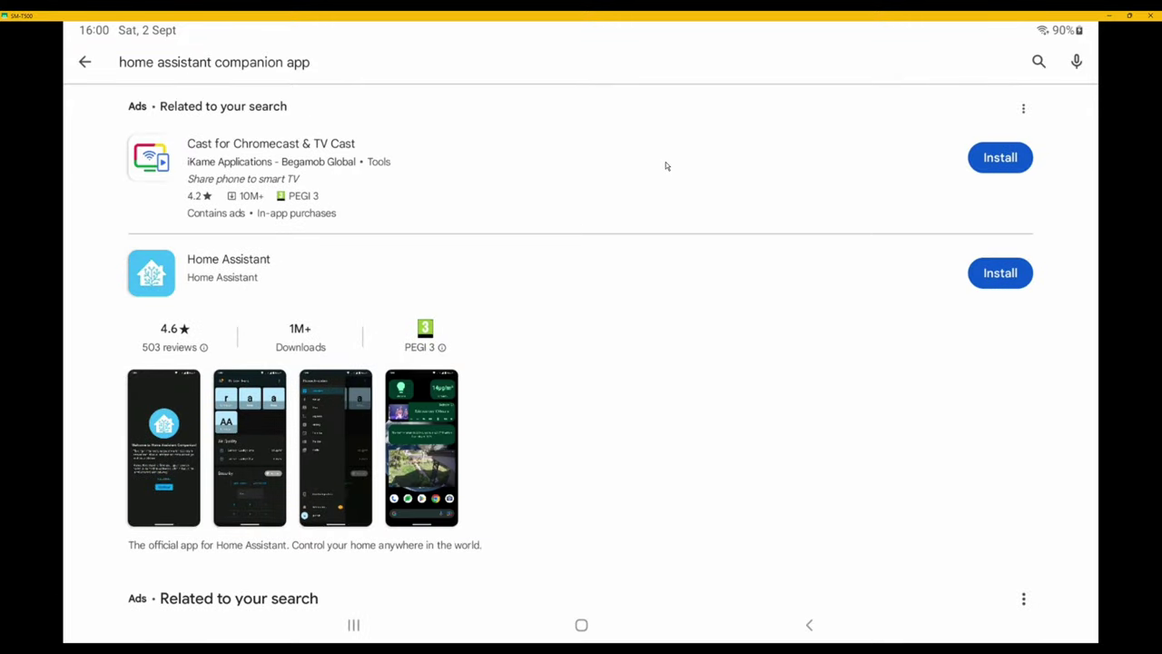
pyautogui.scroll(-1, 624, 240)
pyautogui.scroll(1, 623, 242)
pyautogui.click(1008, 275)
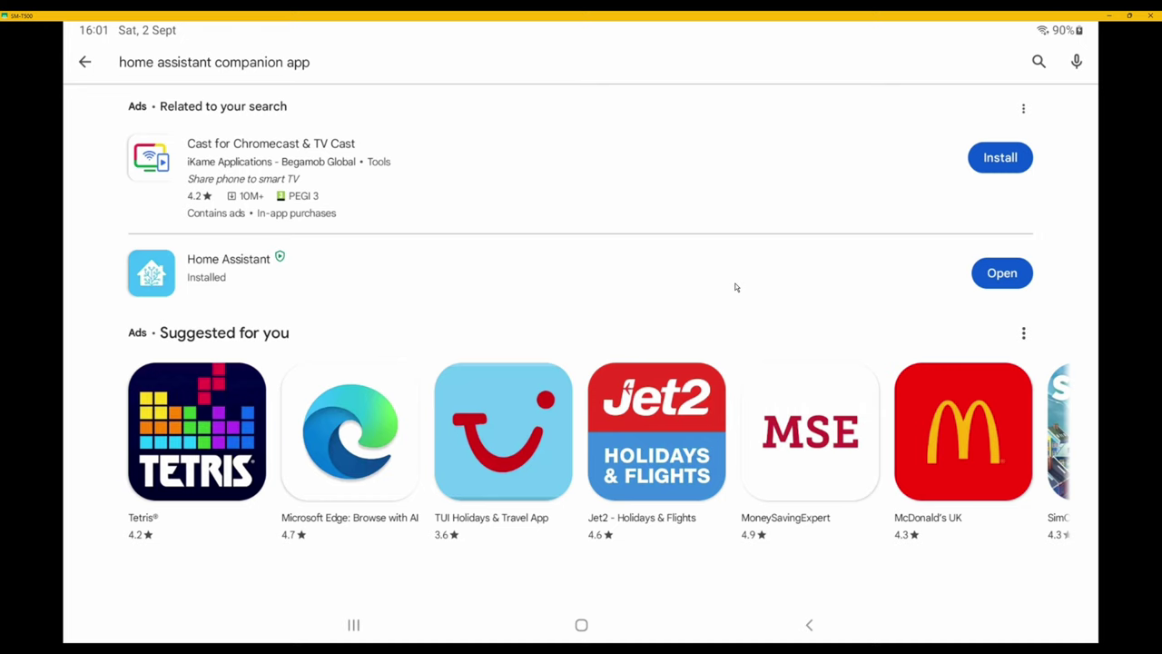
pyautogui.click(809, 625)
pyautogui.click(810, 625)
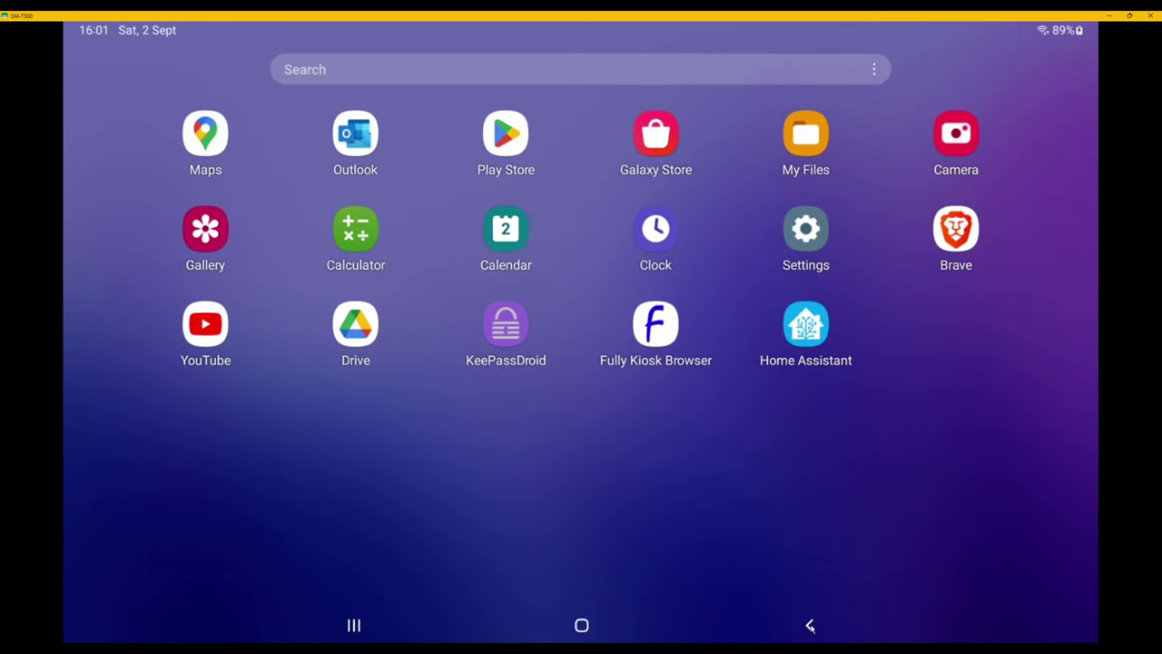
pyautogui.click(809, 327)
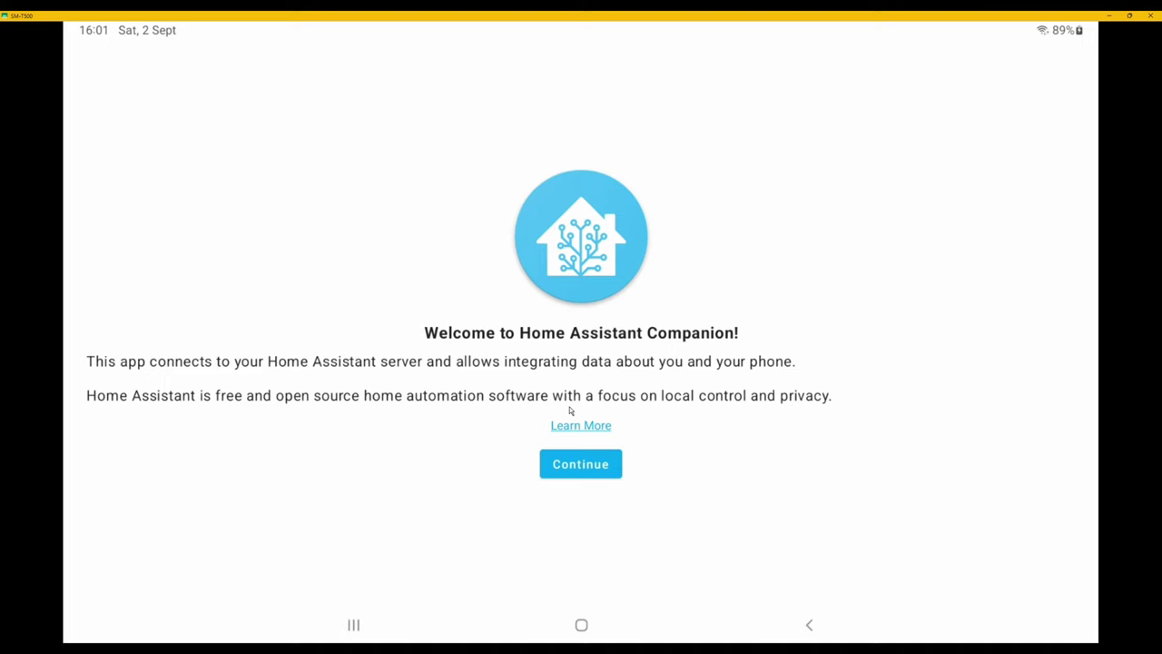
pyautogui.click(590, 467)
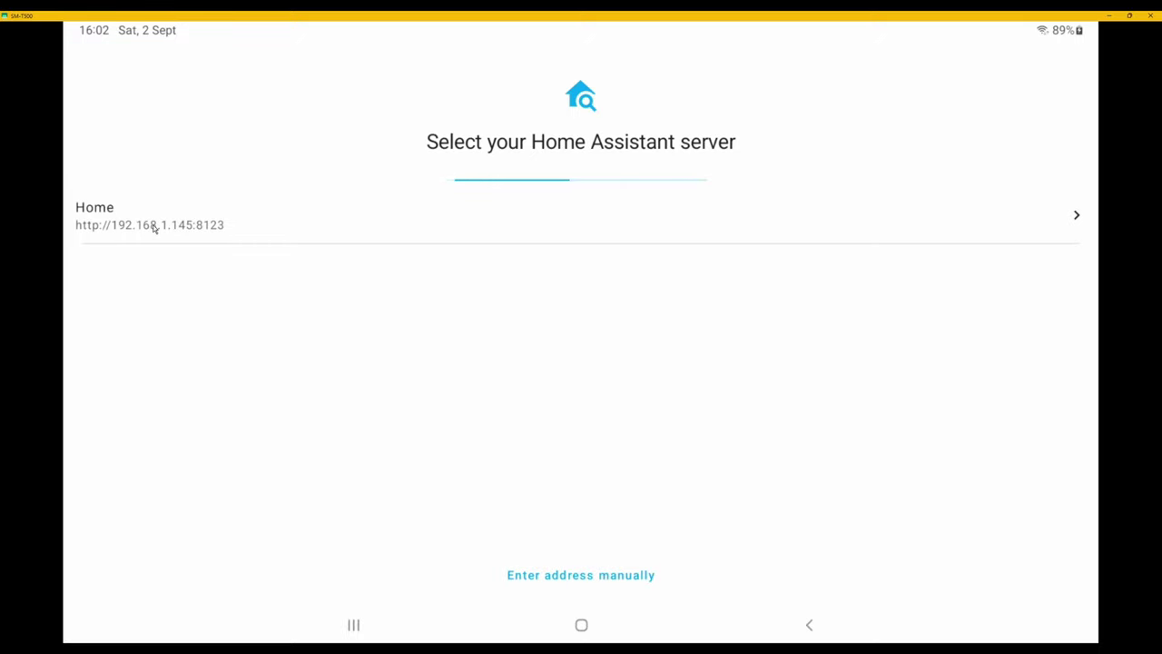
pyautogui.click(192, 227)
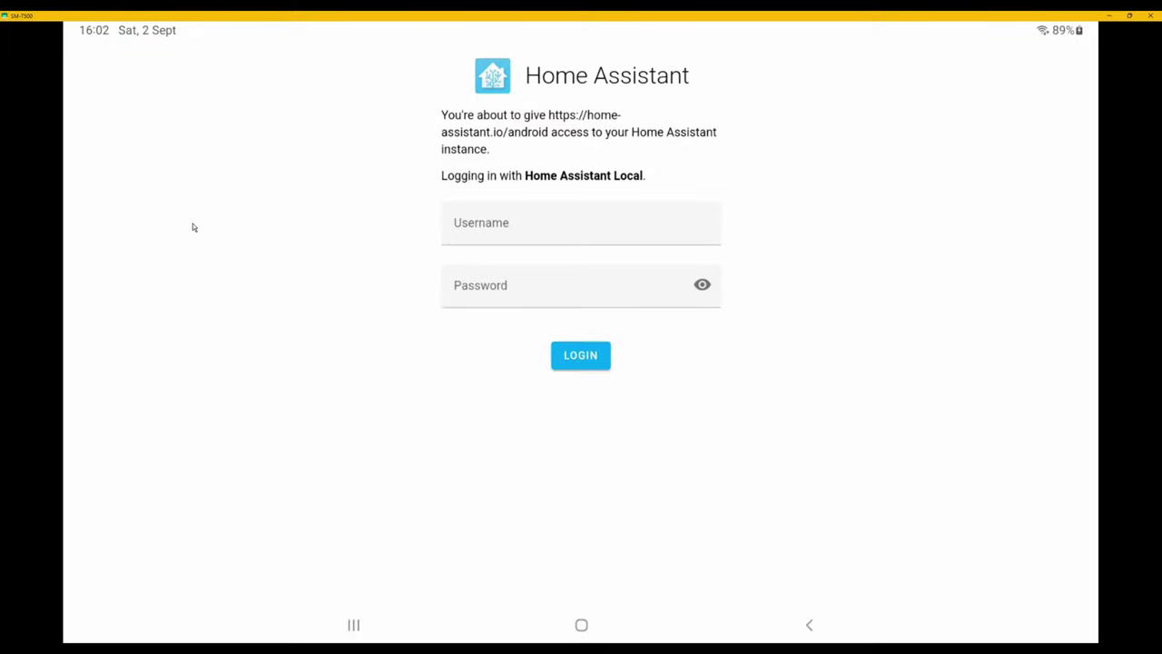
# Log in to the companion app with the username "panel" and the account password, then finish connecting the device without location tracking
pyautogui.click(538, 230)
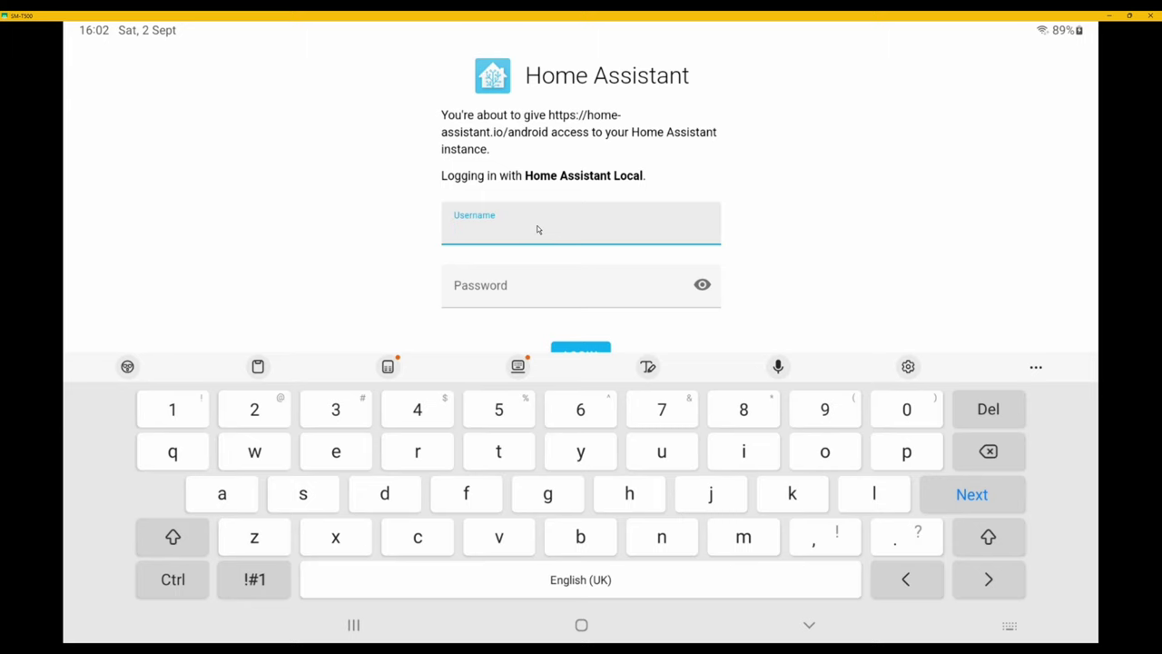
pyautogui.write('Co')
pyautogui.press('BackSpace')
pyautogui.press('BackSpace')
pyautogui.press('BackSpace')
pyautogui.press('BackSpace')
pyautogui.press('BackSpace')
pyautogui.press('BackSpace')
pyautogui.press('BackSpace')
pyautogui.press('BackSpace')
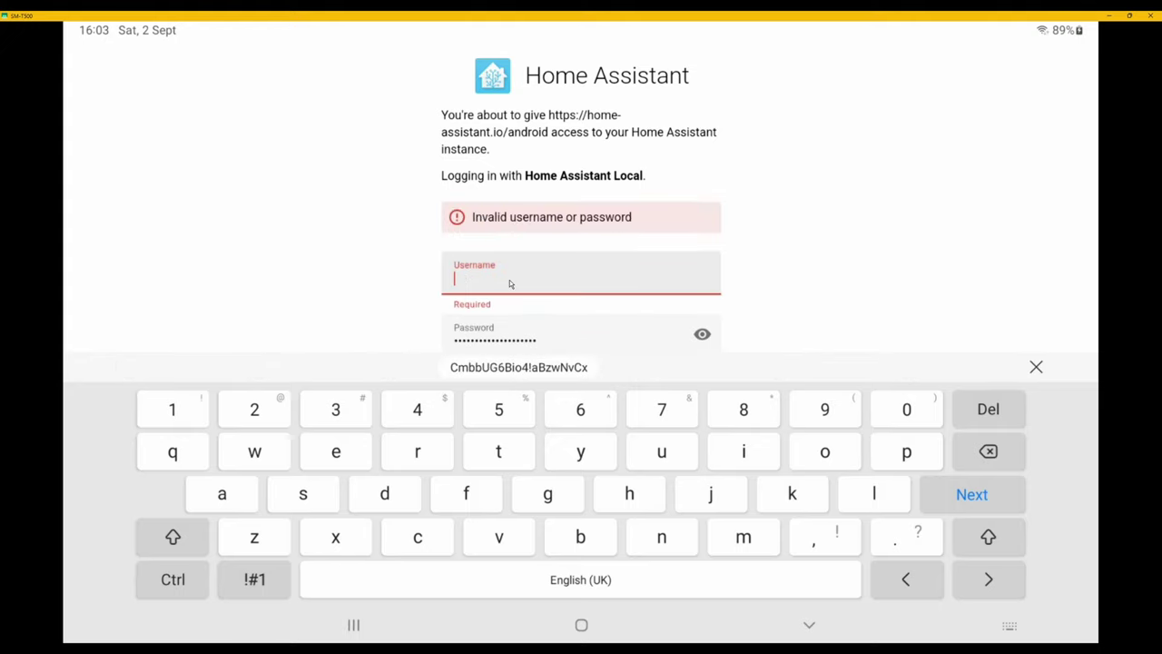
pyautogui.write('panel')
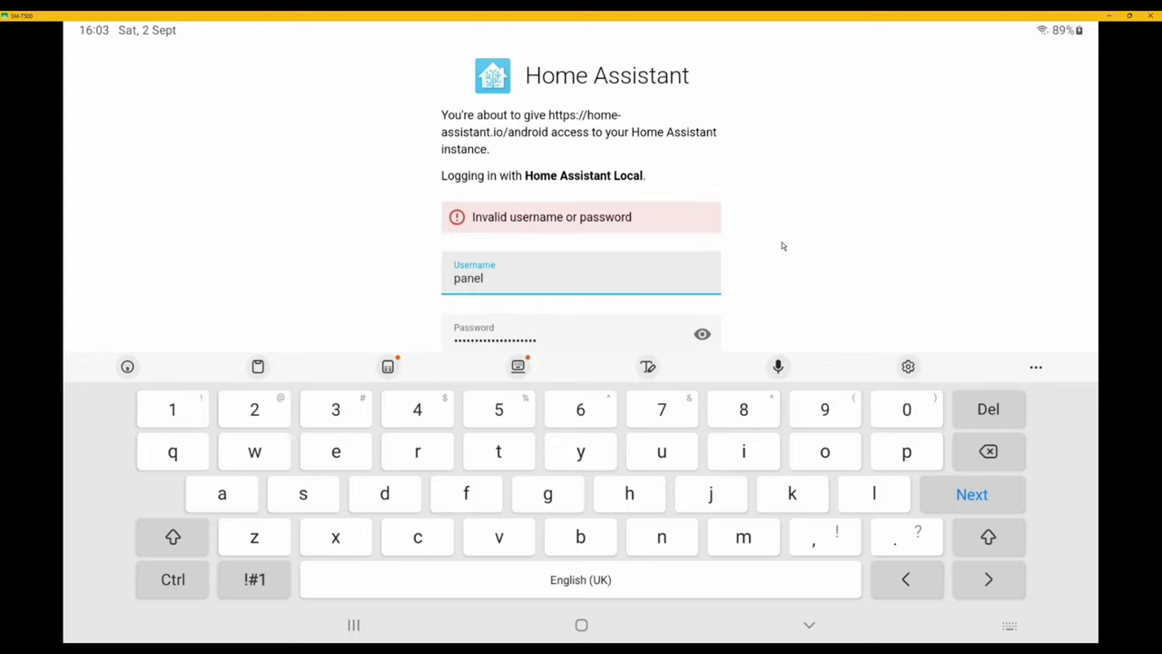
pyautogui.scroll(-2, 782, 245)
pyautogui.click(581, 318)
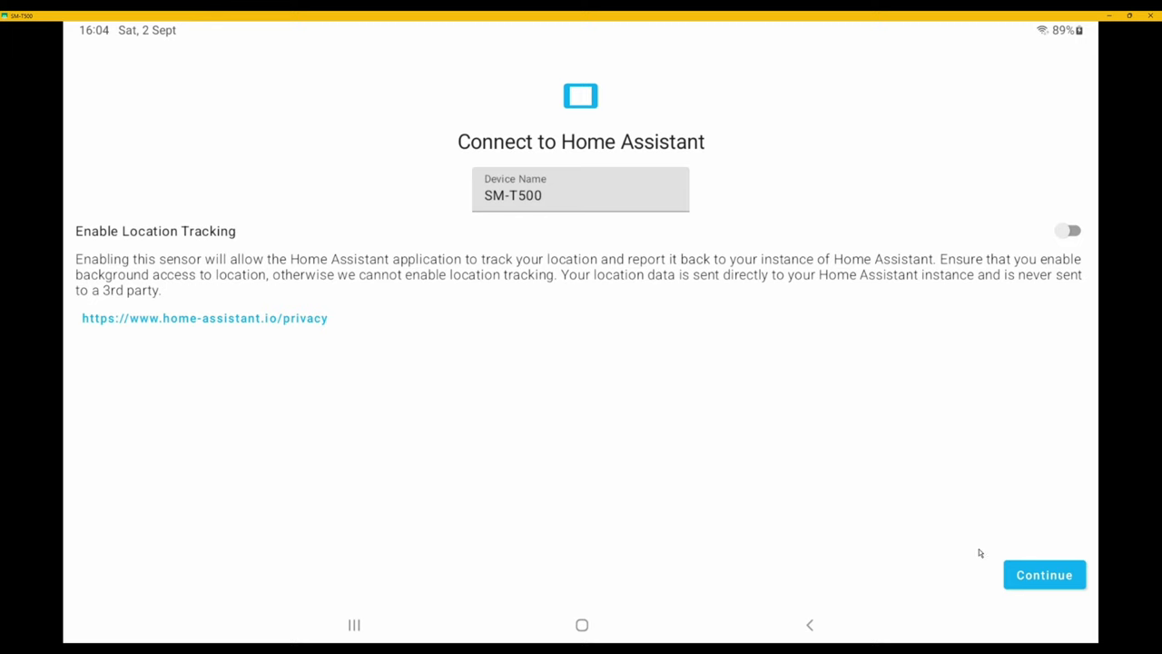
pyautogui.click(1051, 576)
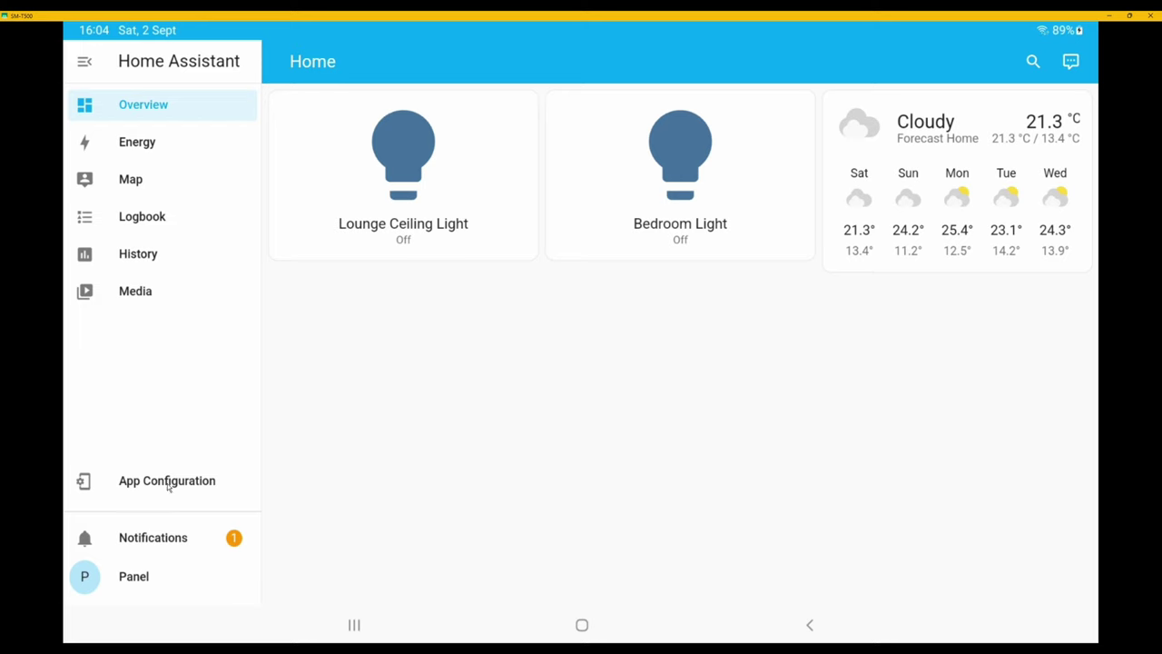
# Dismiss the pending Home Assistant notification and return to the tablet's app list
pyautogui.click(156, 542)
pyautogui.click(727, 384)
pyautogui.click(811, 626)
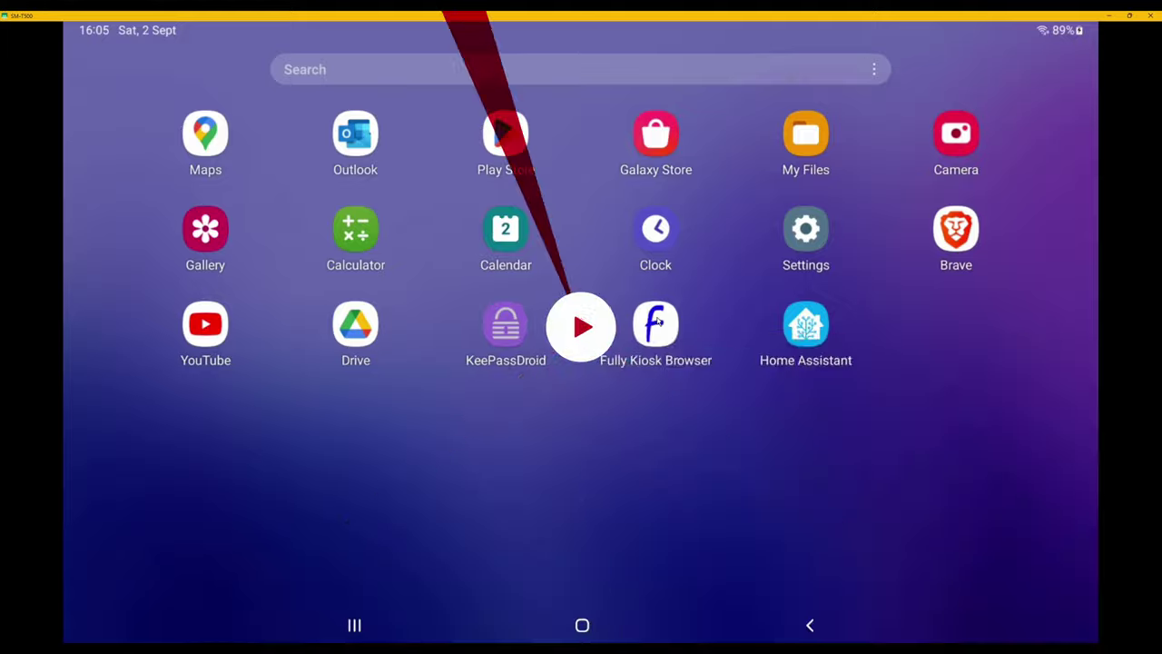
pyautogui.click(657, 322)
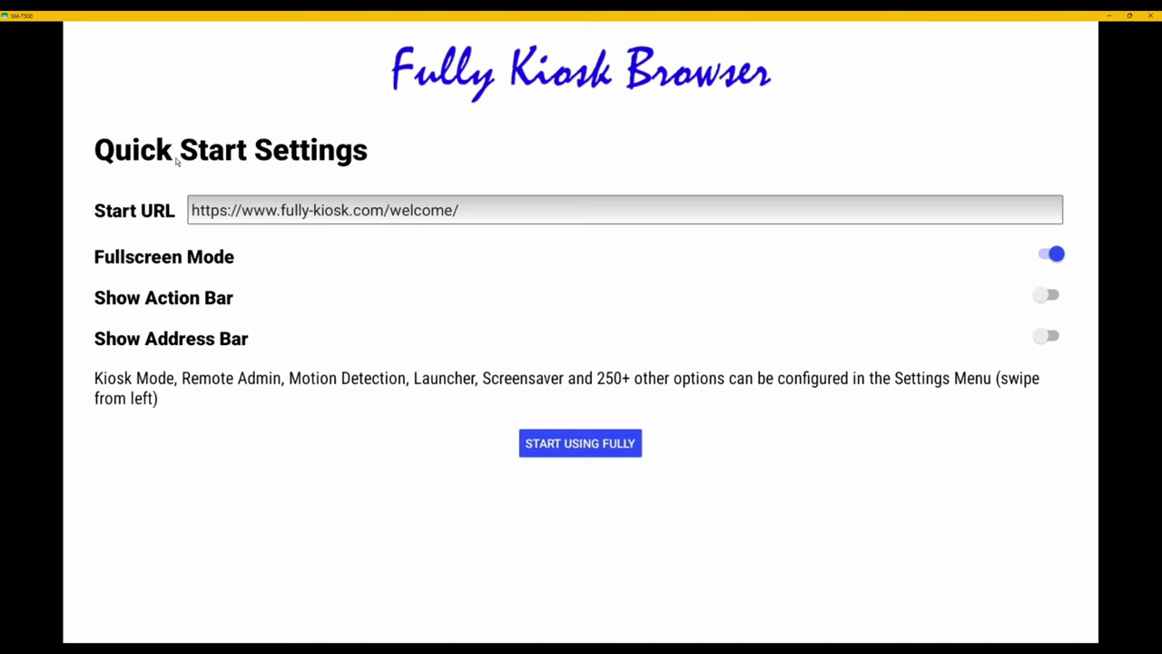
pyautogui.click(507, 215)
pyautogui.click(509, 214)
pyautogui.press('BackSpace')
pyautogui.press('BackSpace')
pyautogui.press('BackSpace')
pyautogui.press('BackSpace')
pyautogui.press('BackSpace')
pyautogui.press('BackSpace')
pyautogui.press('BackSpace')
pyautogui.press('BackSpace')
pyautogui.press('BackSpace')
pyautogui.press('BackSpace')
pyautogui.press('BackSpace')
pyautogui.press('BackSpace')
pyautogui.press('BackSpace')
pyautogui.press('BackSpace')
pyautogui.press('BackSpace')
pyautogui.press('BackSpace')
pyautogui.press('BackSpace')
pyautogui.press('BackSpace')
pyautogui.press('BackSpace')
pyautogui.press('BackSpace')
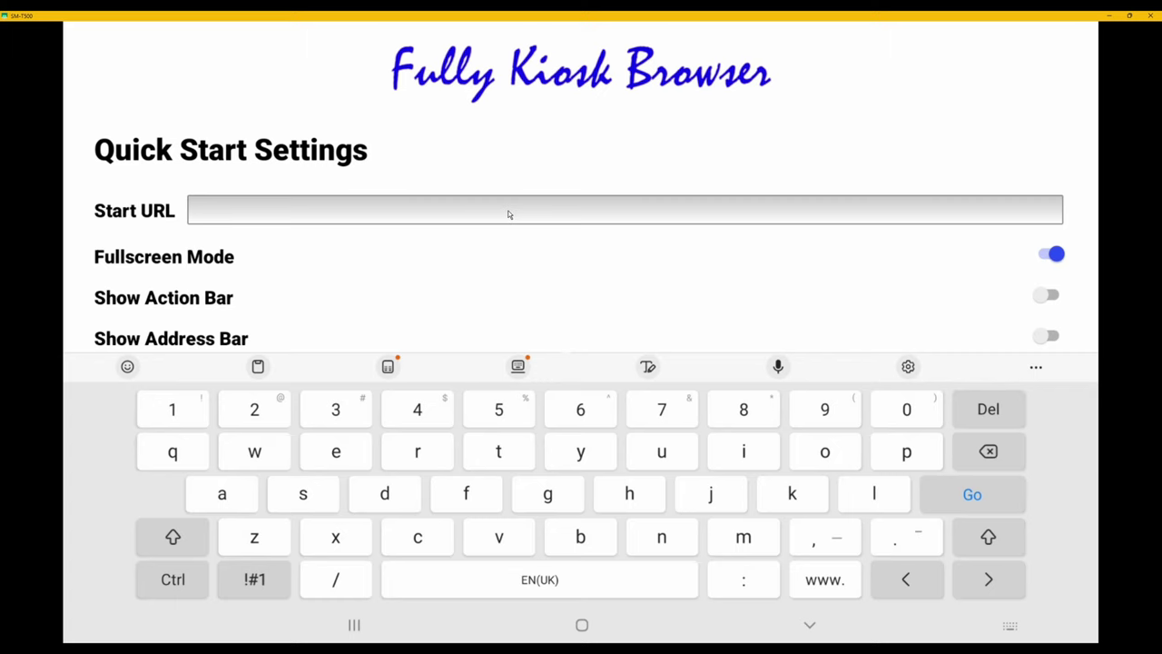
pyautogui.write('http://h')
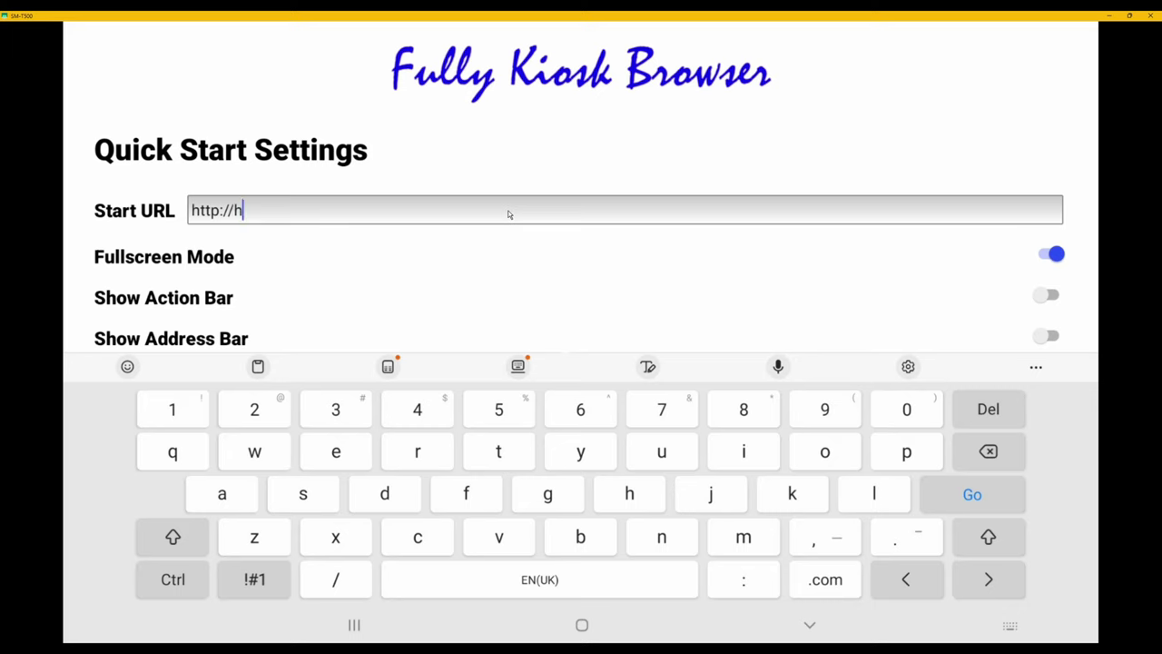
pyautogui.write('omeassistant.lo')
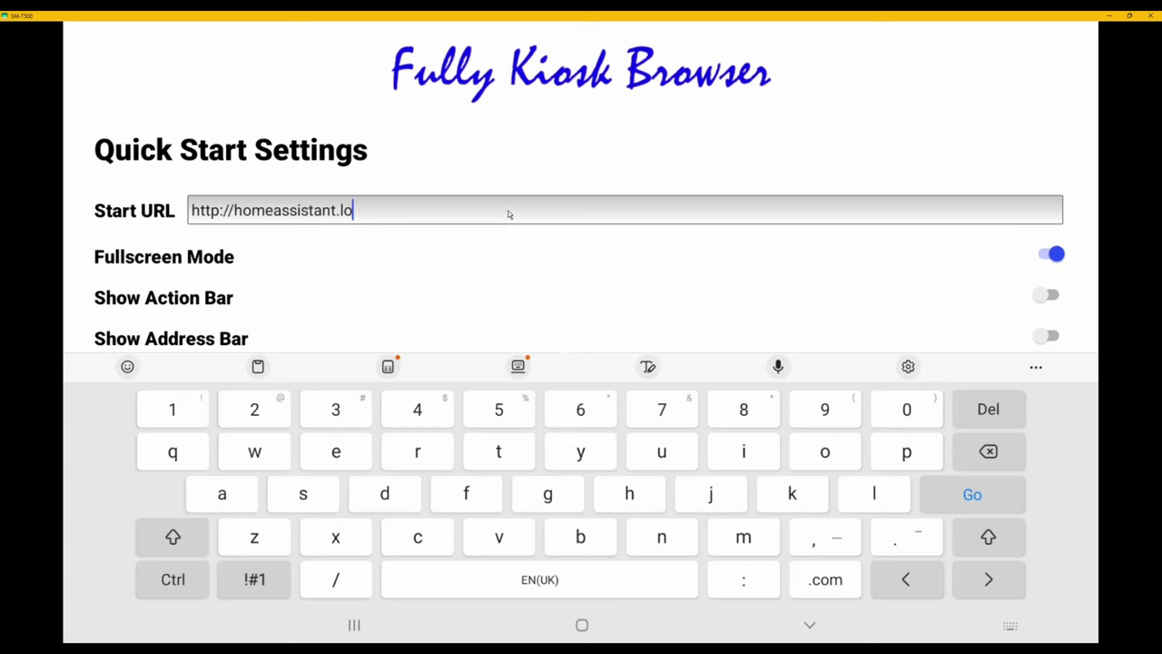
pyautogui.write('cal:8123')
pyautogui.scroll(-2, 636, 299)
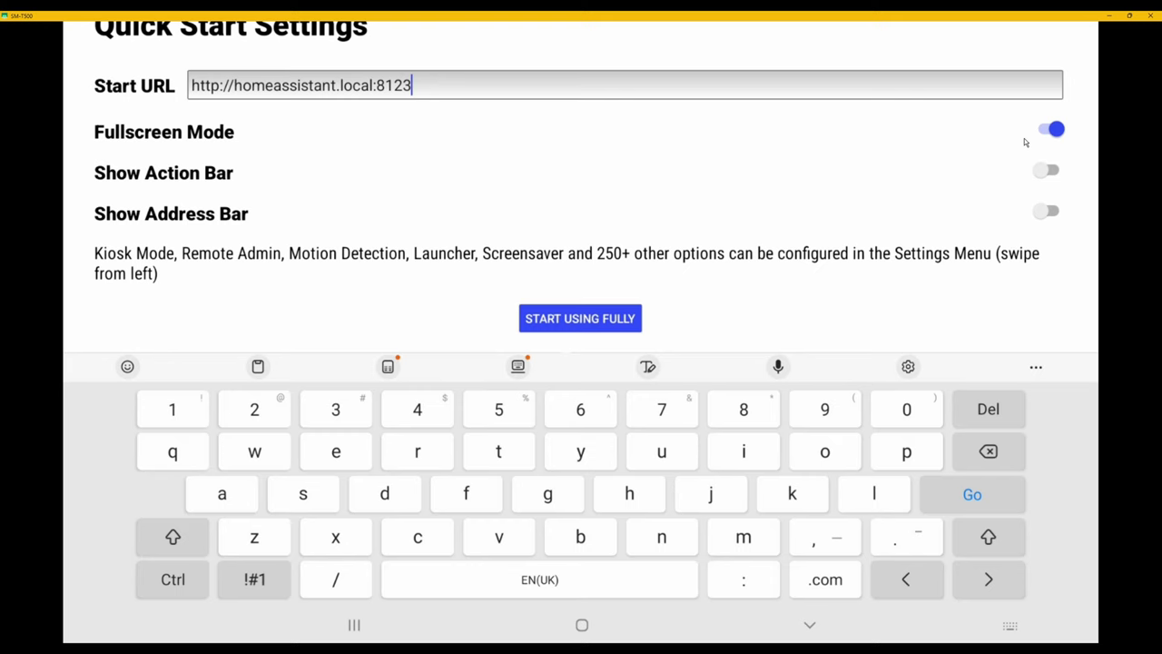
pyautogui.click(591, 320)
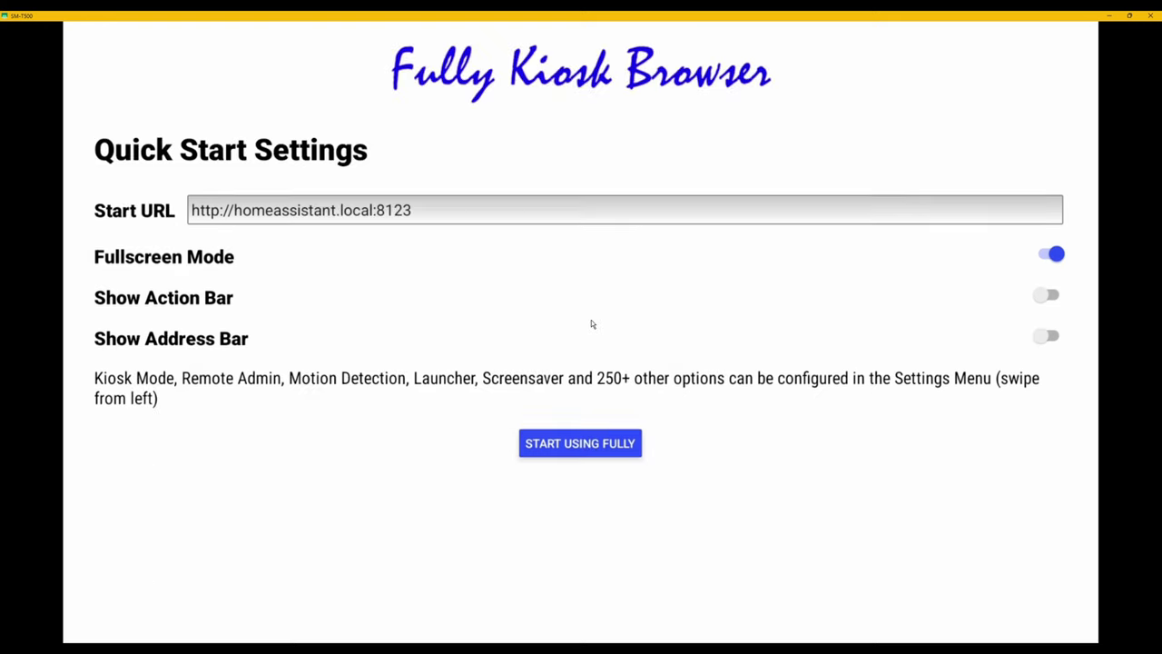
# Log in to Home Assistant with the username "panel" and the account password, with Keep me logged in enabled
pyautogui.click(608, 186)
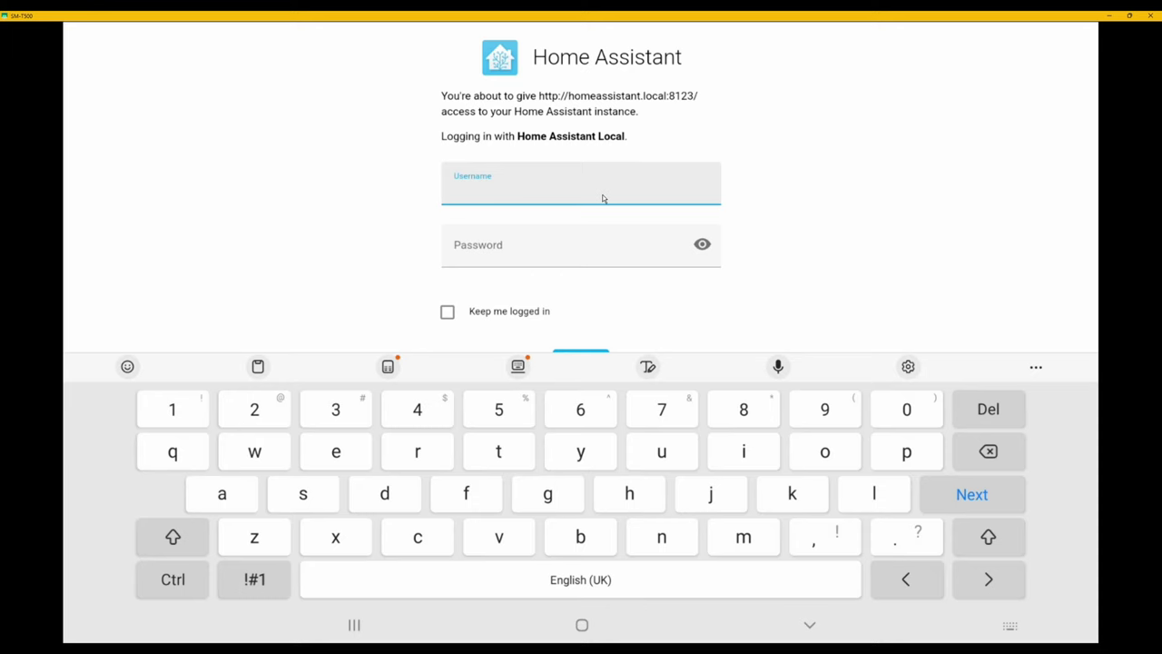
pyautogui.write('panel')
pyautogui.press('Tab')
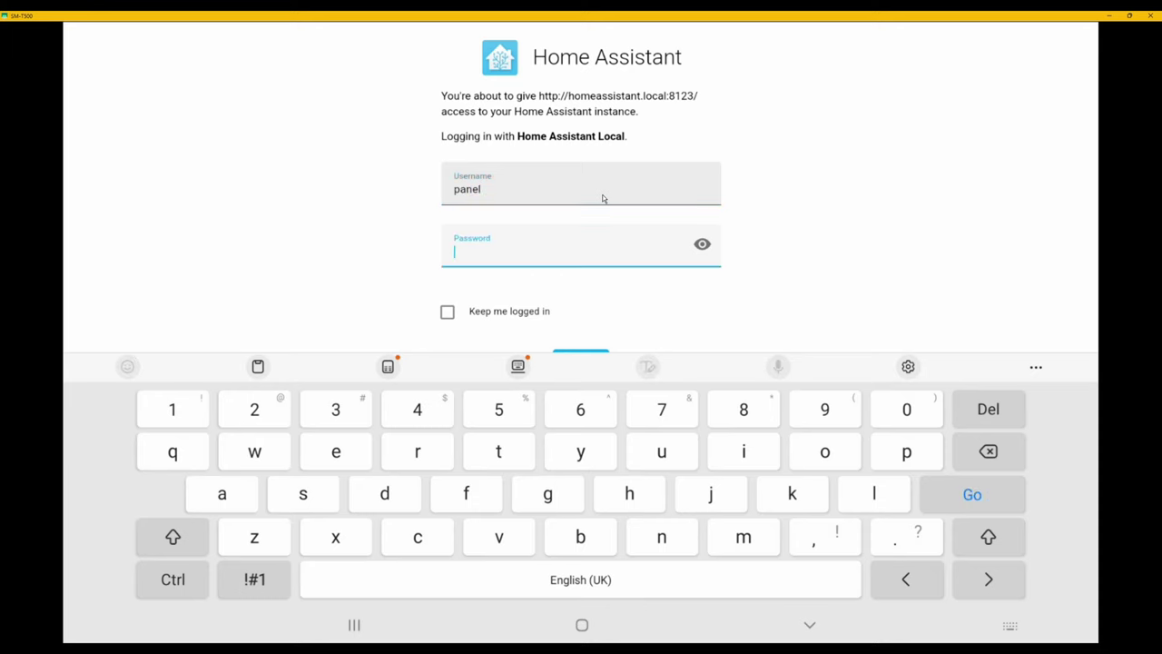
pyautogui.hotkey('ctrl', 'v')
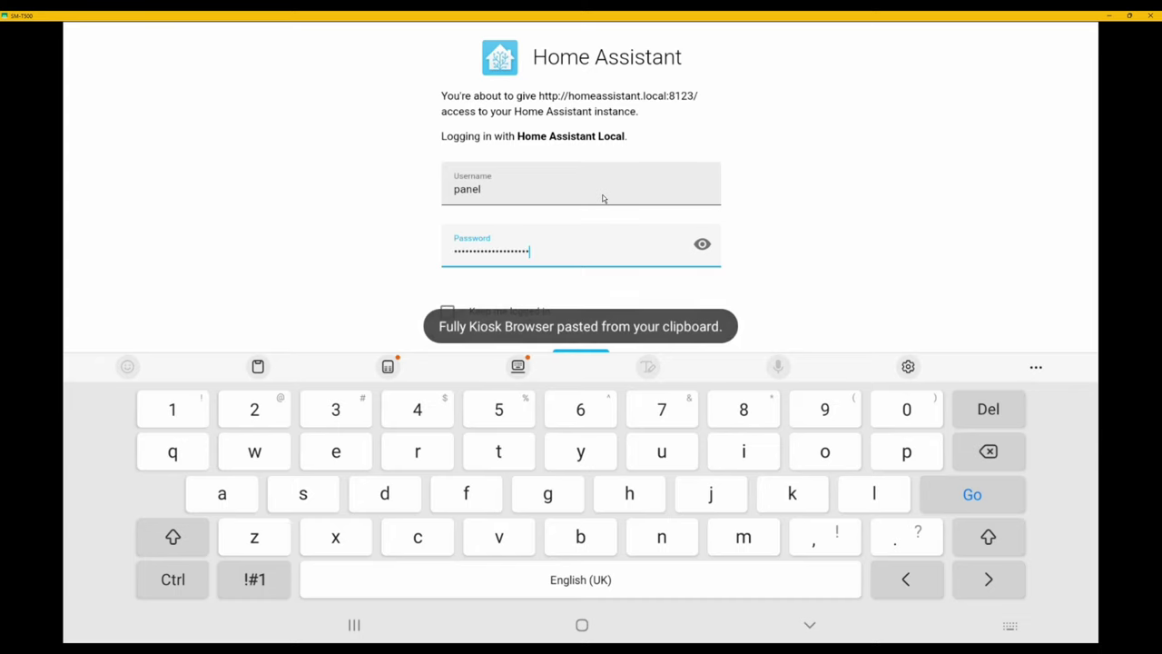
pyautogui.scroll(-1, 602, 198)
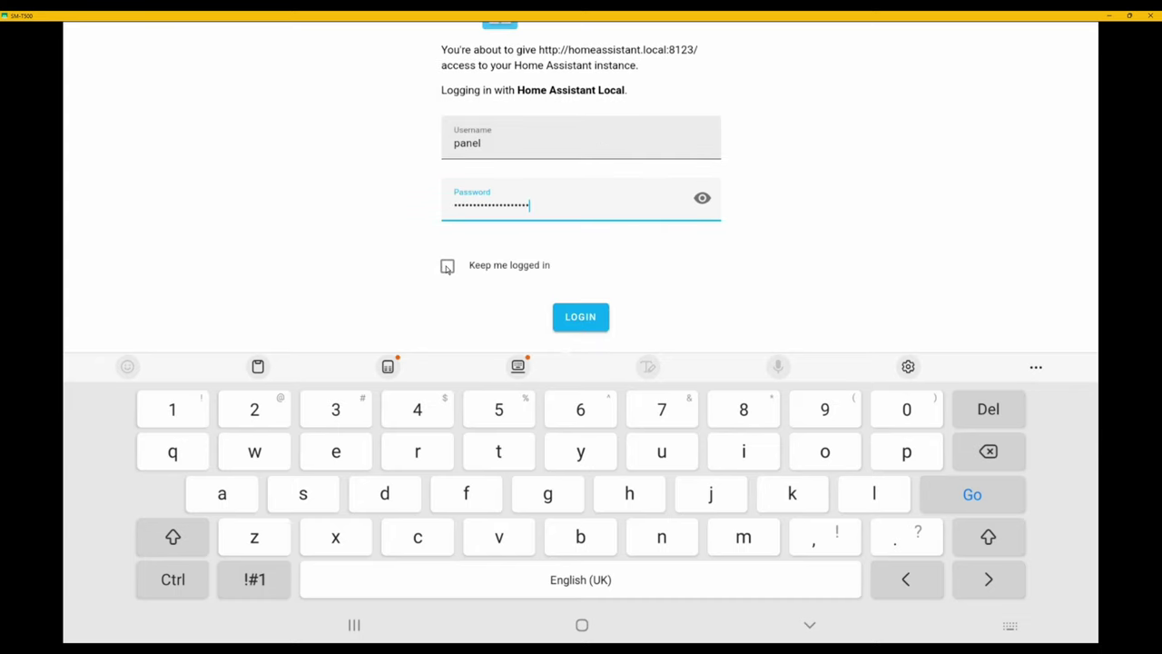
pyautogui.click(447, 267)
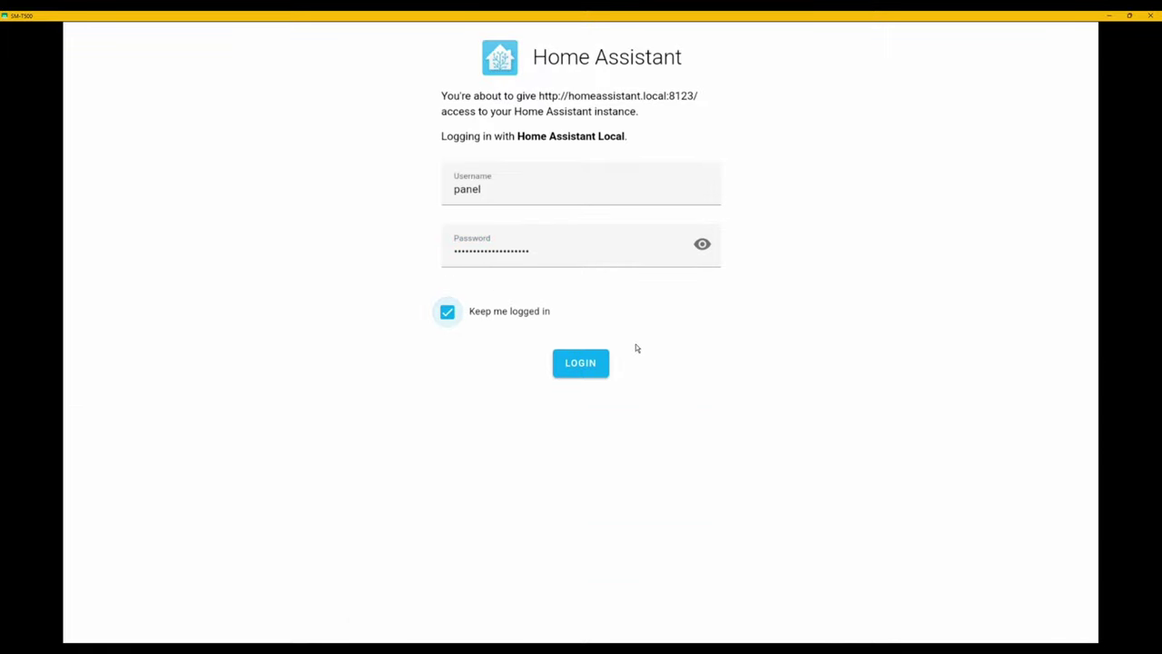
pyautogui.click(592, 364)
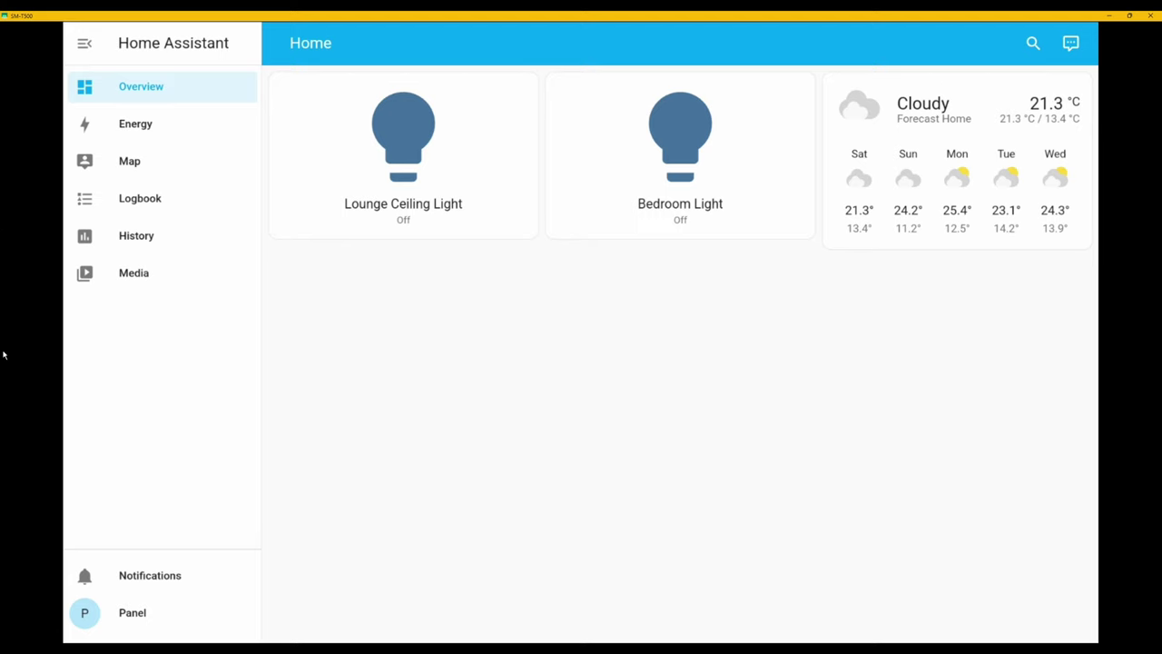
# Open Fully Kiosk's settings, enable Pull to Refresh under Web Browsing Settings, and return to the settings list
pyautogui.moveTo(3, 354); pyautogui.dragTo(6, 351)
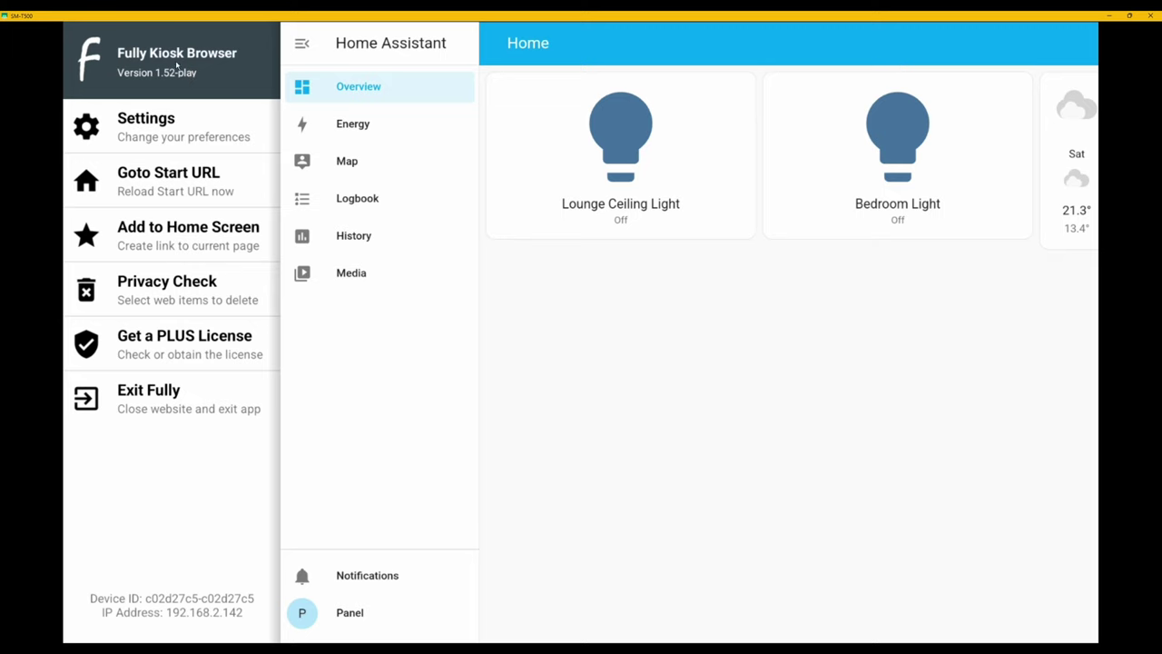
pyautogui.click(167, 129)
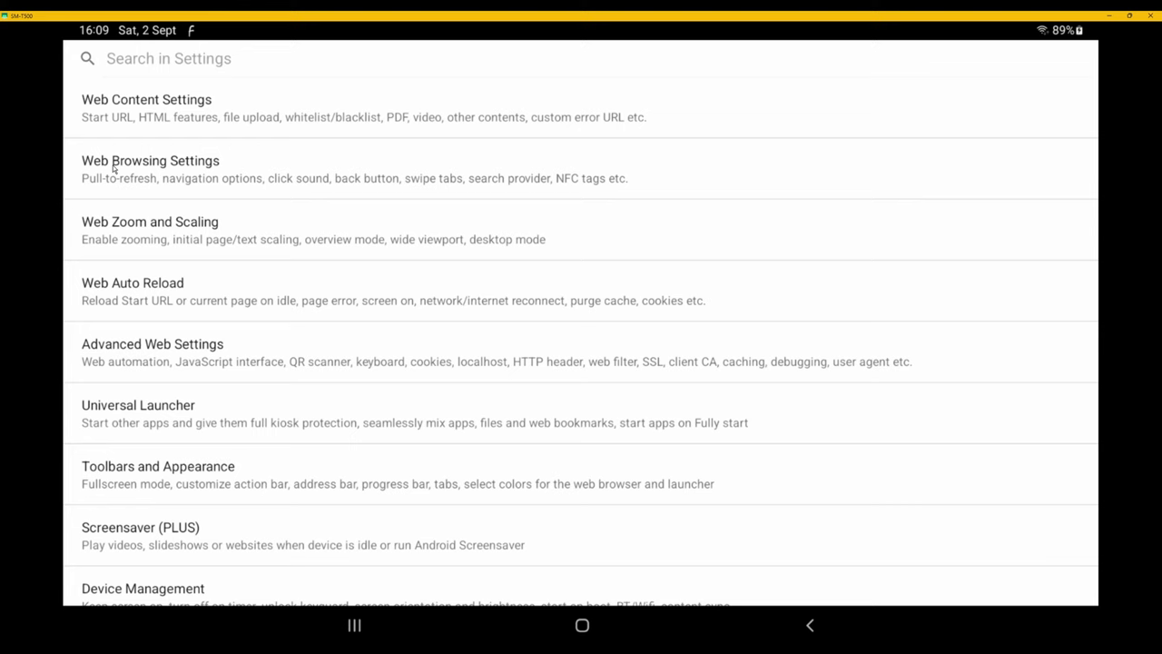
pyautogui.click(188, 162)
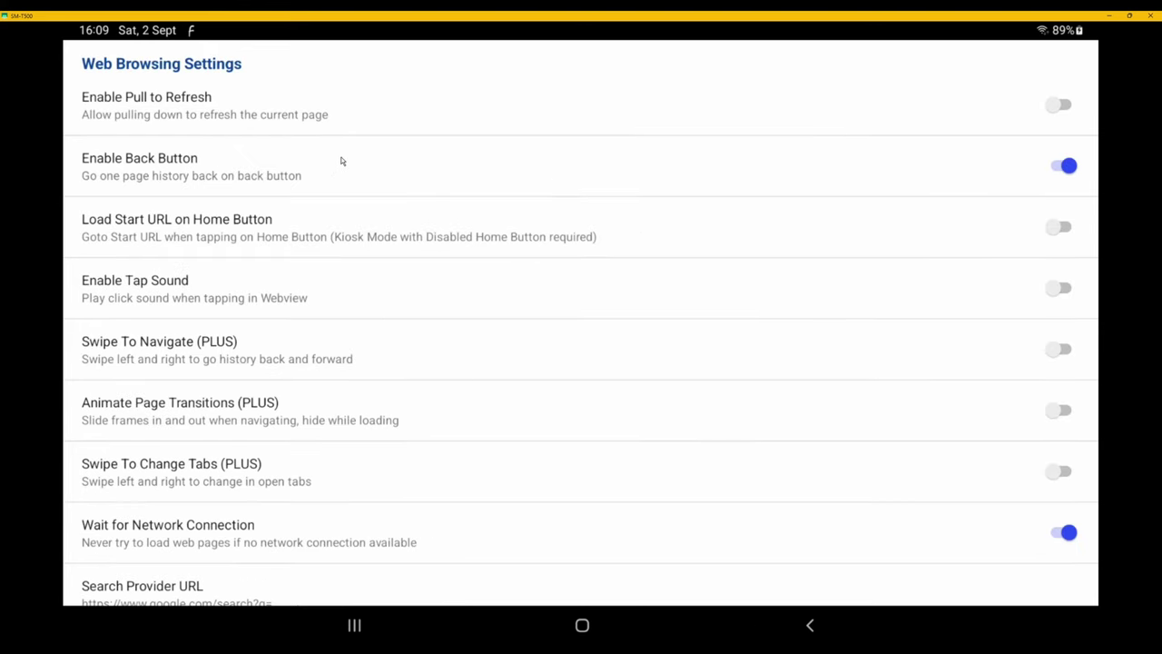
pyautogui.click(1057, 107)
pyautogui.click(810, 627)
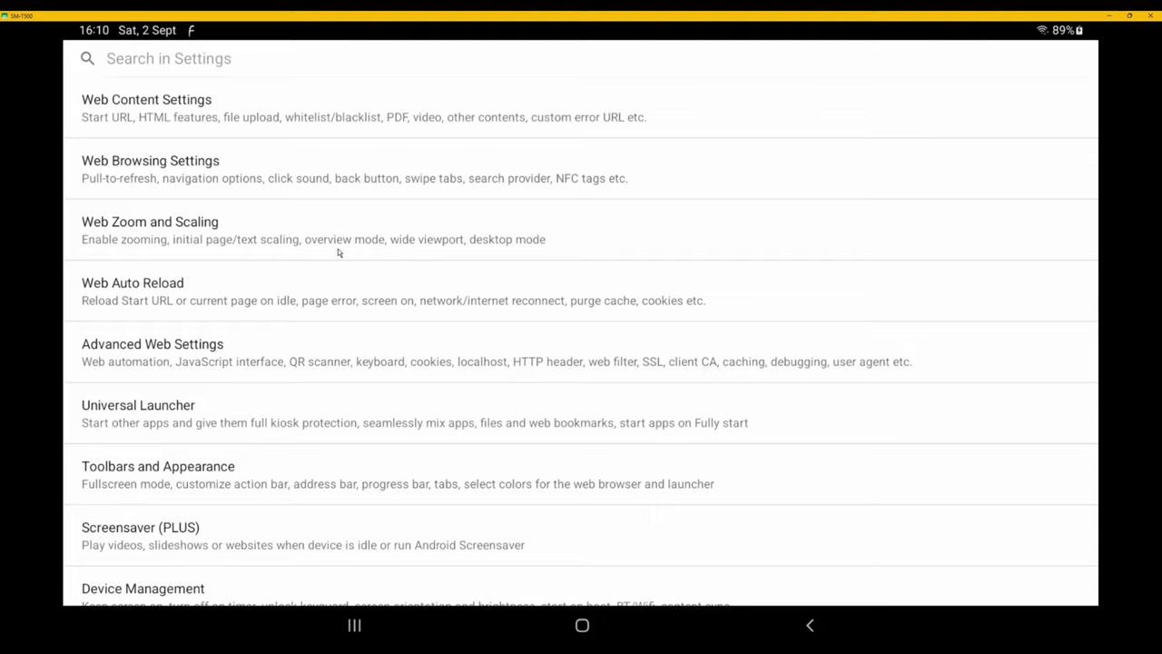
# Enable Launch on Boot in the Device Management settings and return to the settings list
pyautogui.scroll(-2, 338, 253)
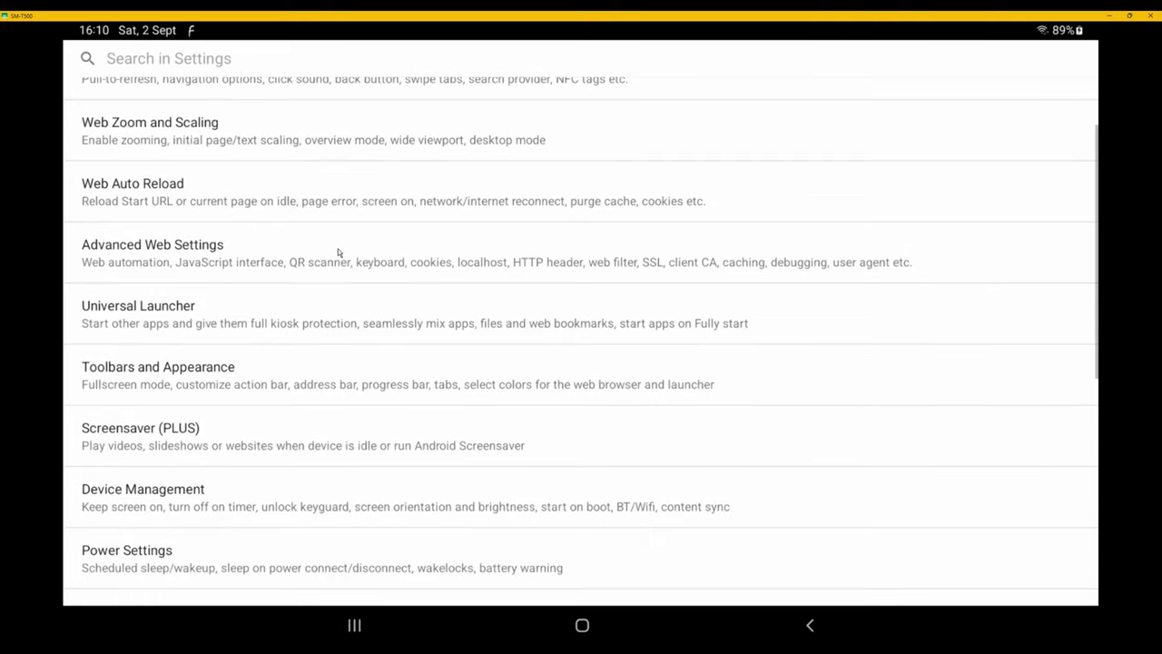
pyautogui.click(153, 490)
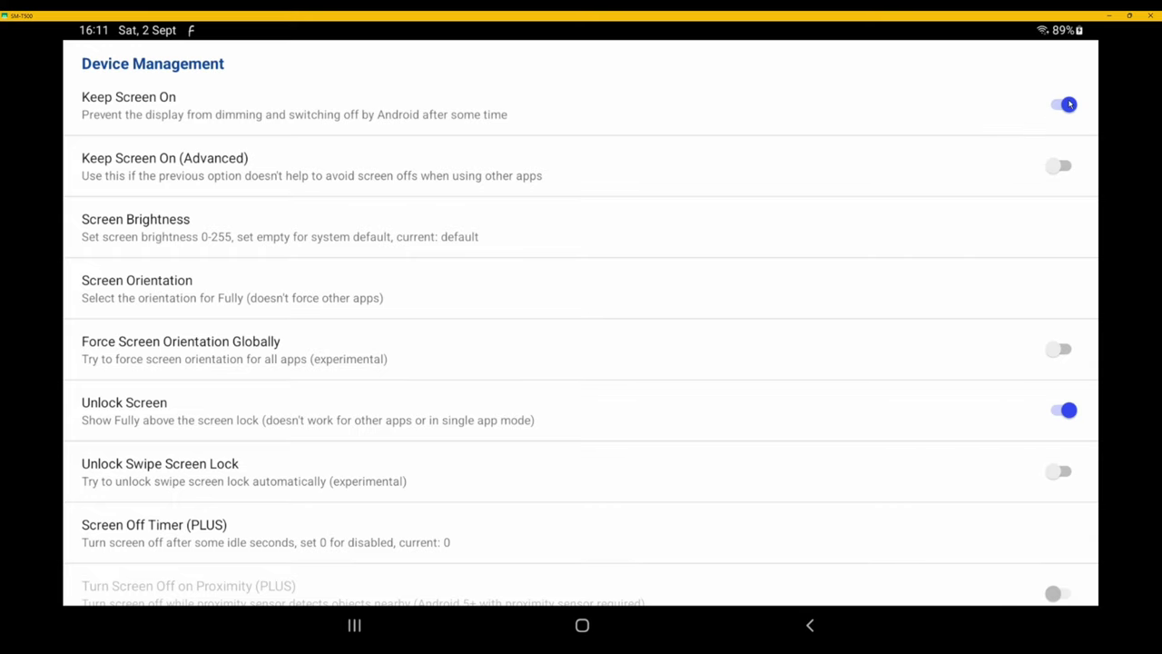
pyautogui.scroll(-3, 372, 187)
pyautogui.scroll(-2, 372, 187)
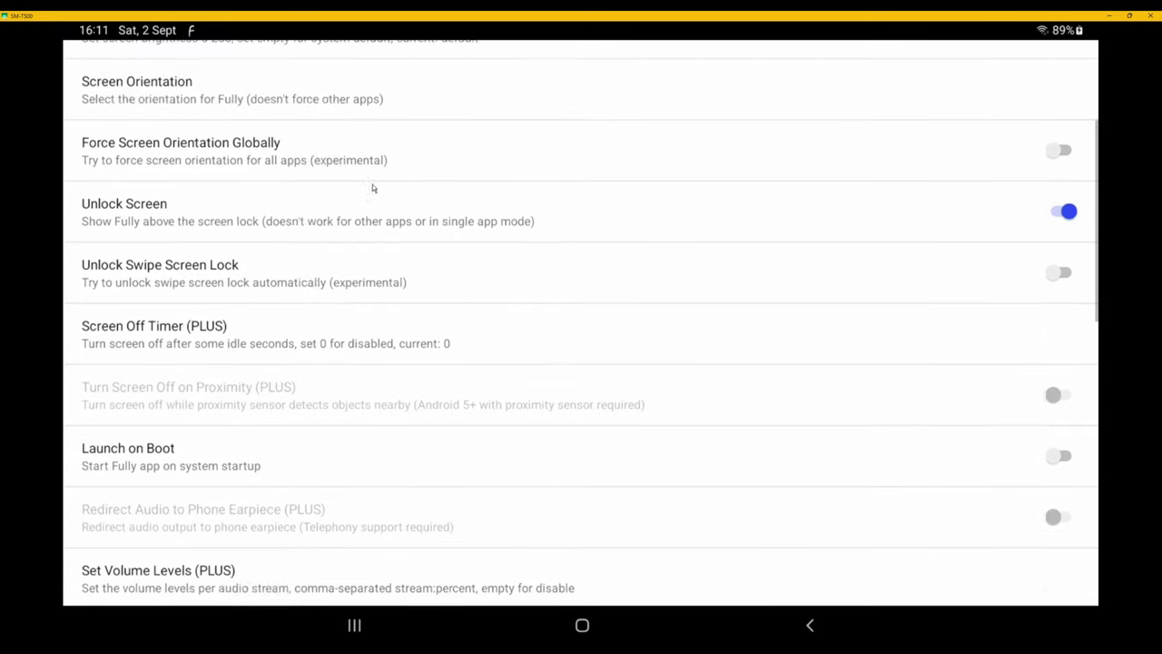
pyautogui.scroll(-2, 372, 187)
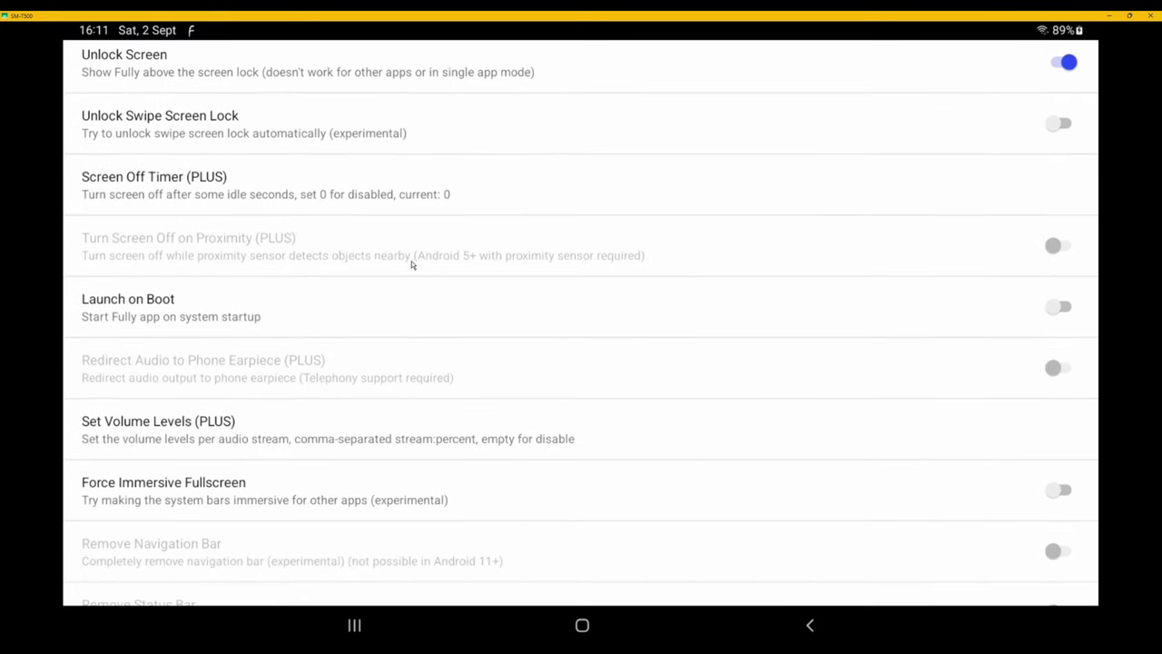
pyautogui.click(1054, 308)
pyautogui.moveTo(1052, 307); pyautogui.dragTo(696, 555)
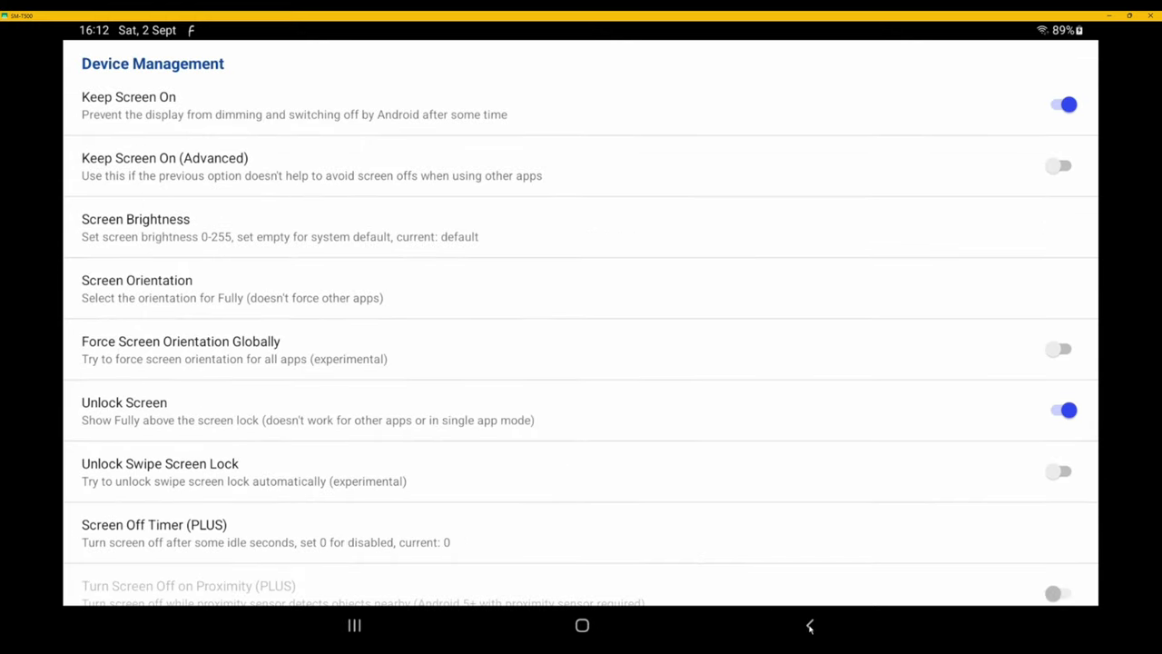
pyautogui.click(810, 626)
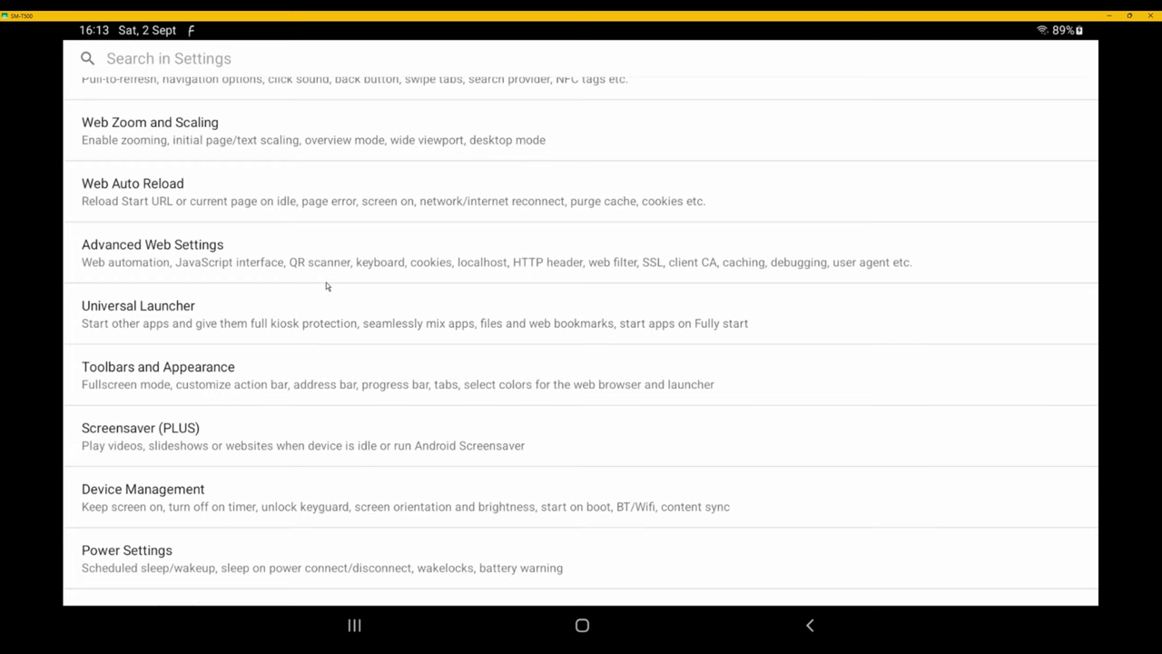
# Open the Remote Administration (PLUS) settings and enable remote administration
pyautogui.scroll(-3, 327, 287)
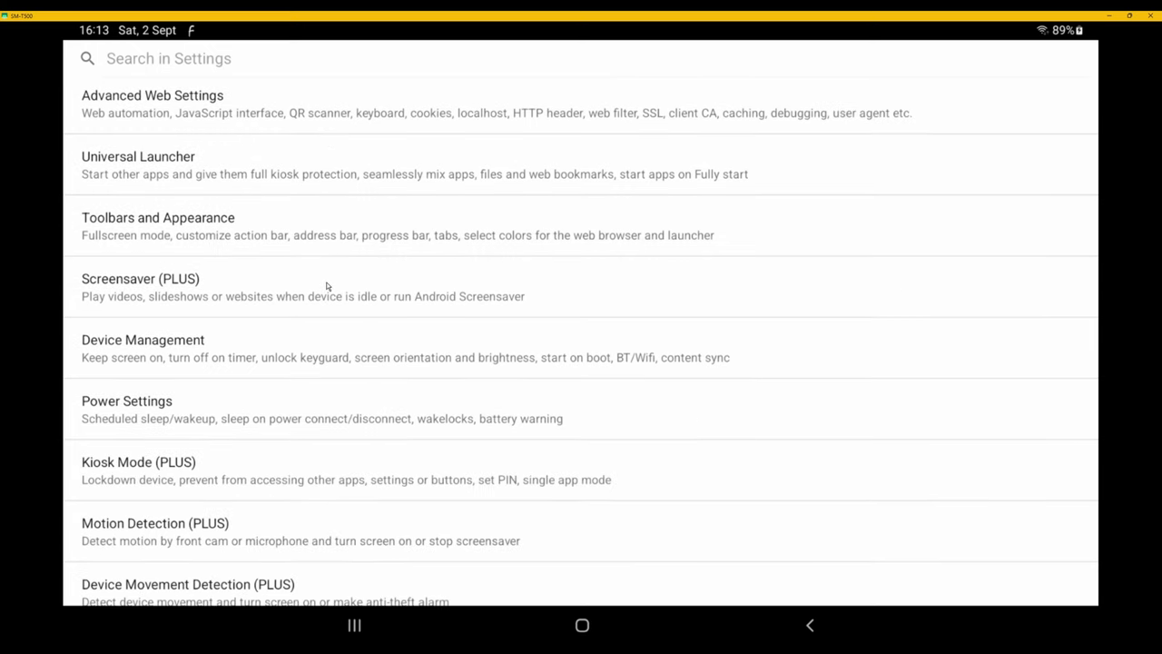
pyautogui.scroll(-2, 326, 287)
pyautogui.scroll(-2, 327, 287)
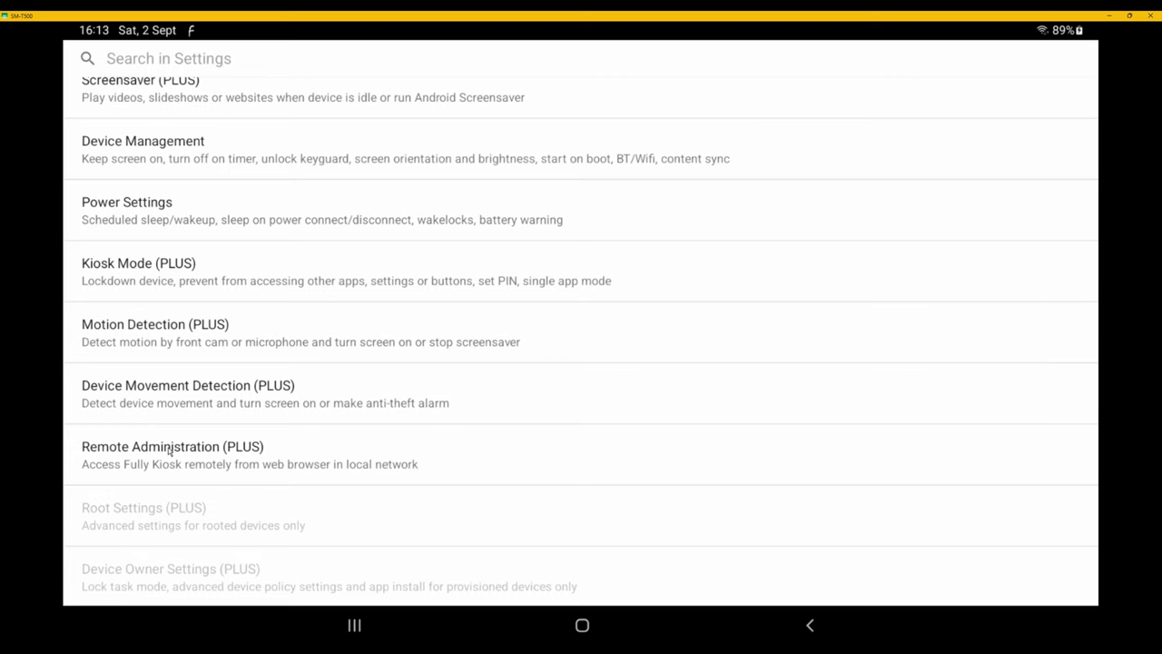
pyautogui.click(231, 450)
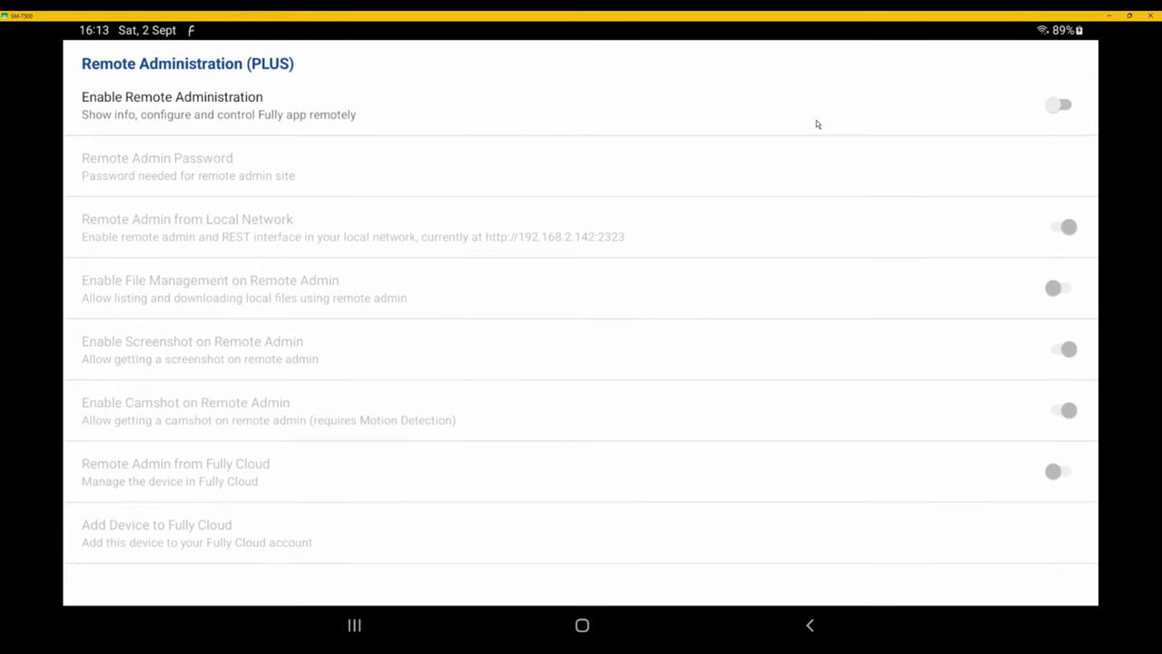
pyautogui.click(1058, 107)
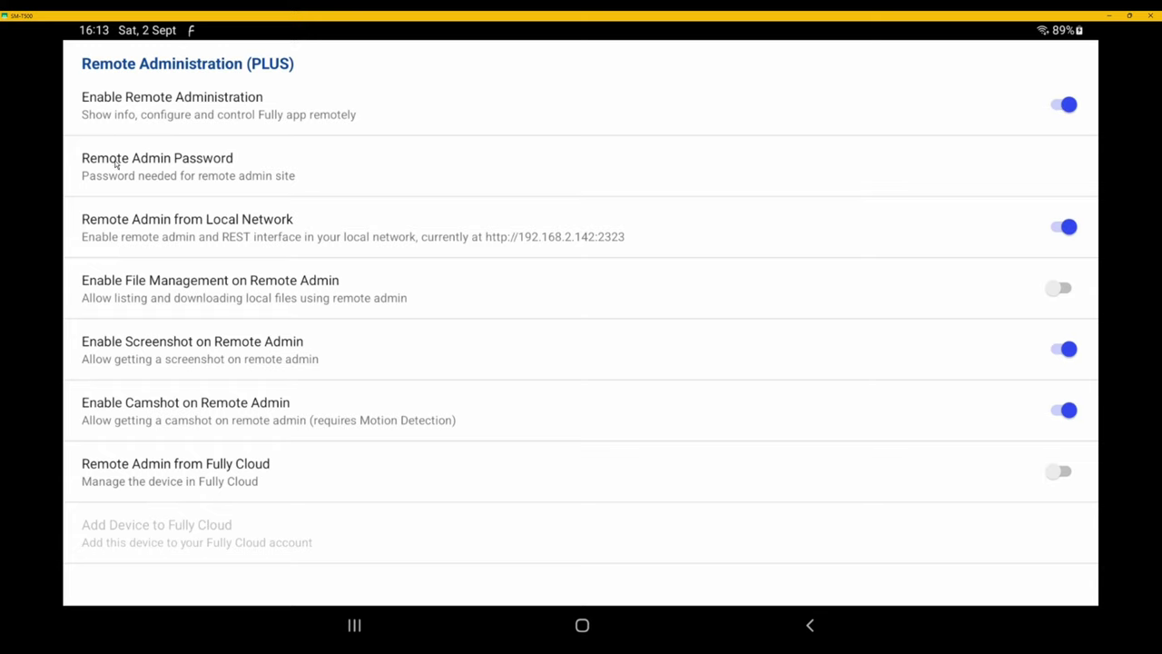
# Enter the remote admin password, confirm it, and leave Fully's settings to return to the Home Assistant page
pyautogui.click(172, 162)
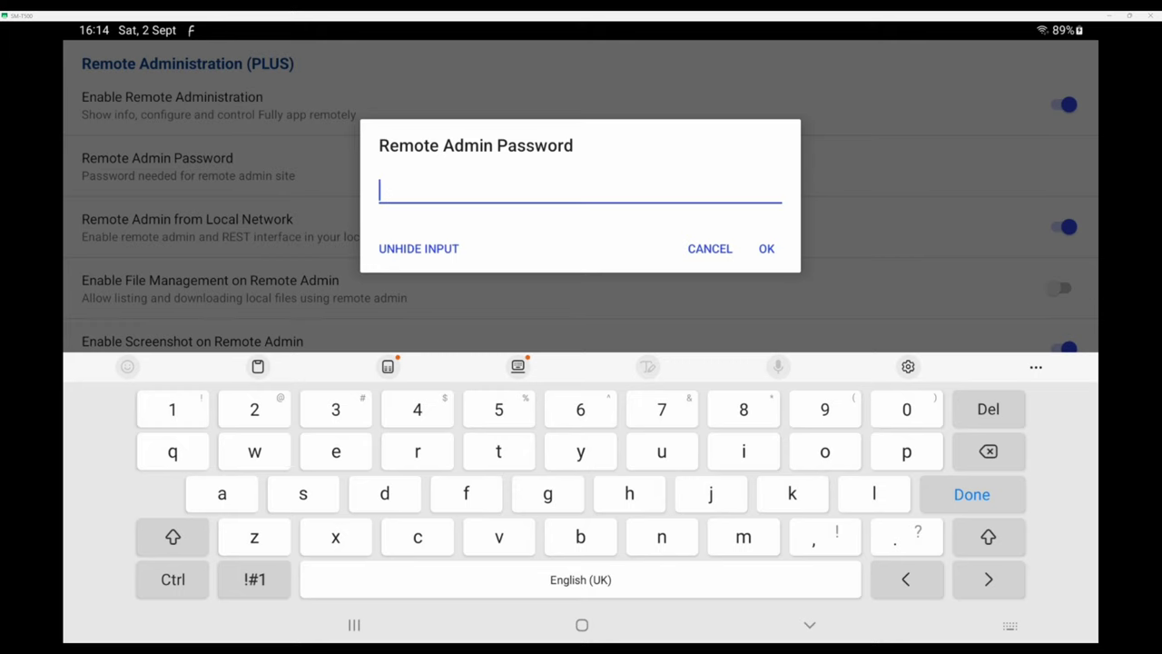
pyautogui.hotkey('alt', 'Tab')
pyautogui.click(510, 186)
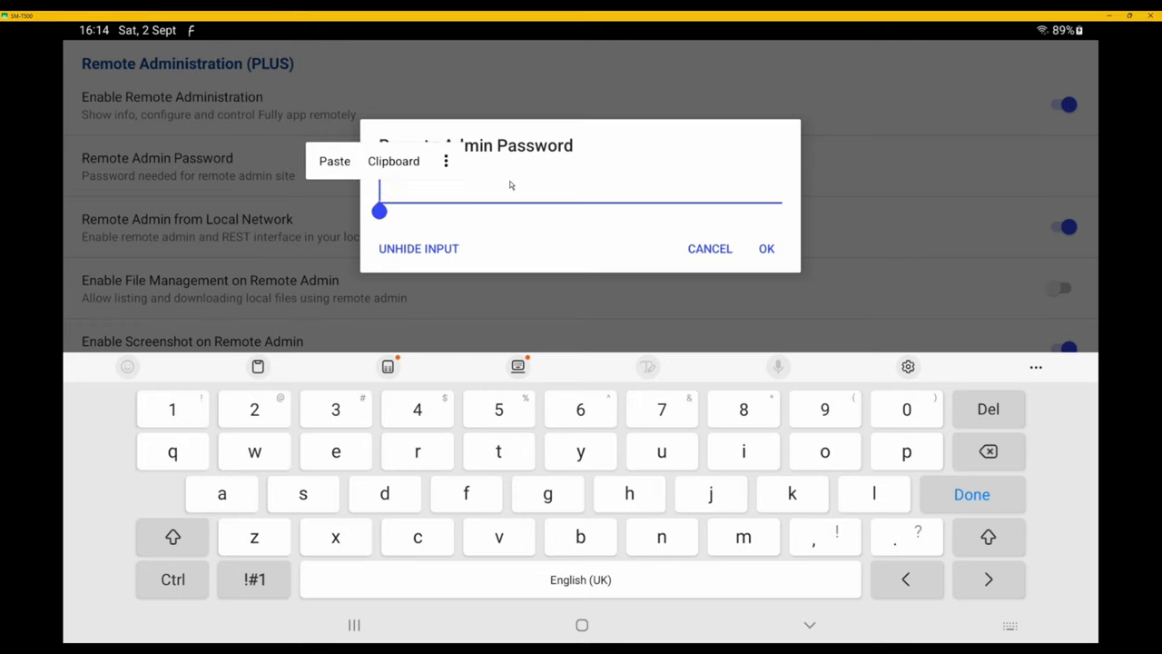
pyautogui.hotkey('ctrl', 'v')
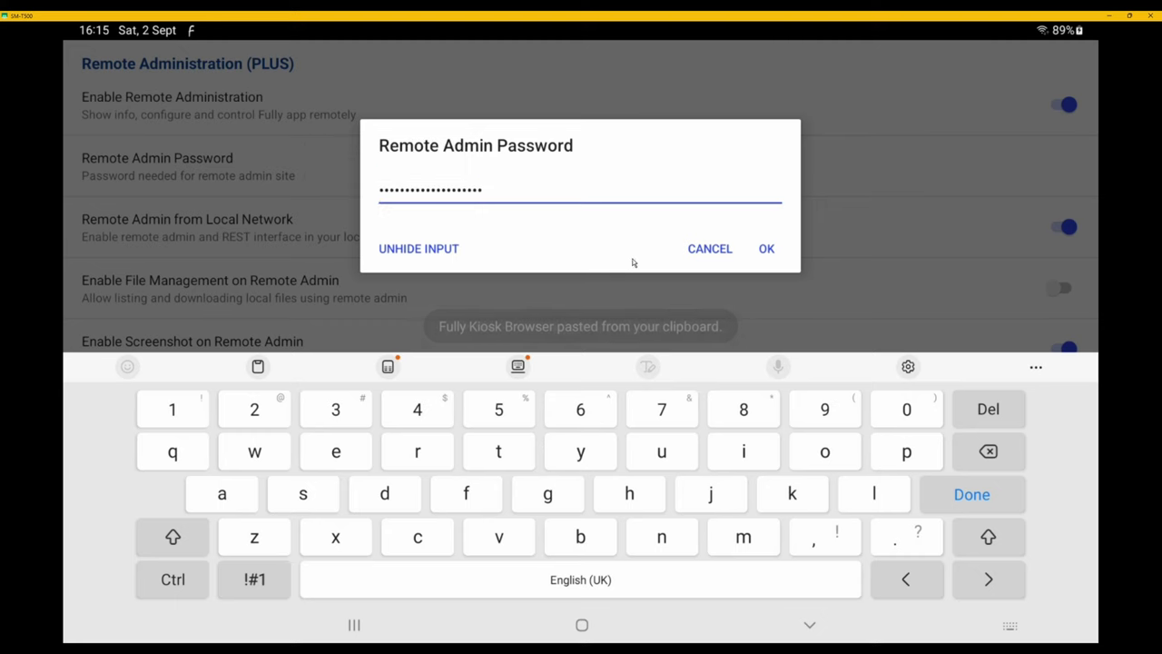
pyautogui.click(766, 251)
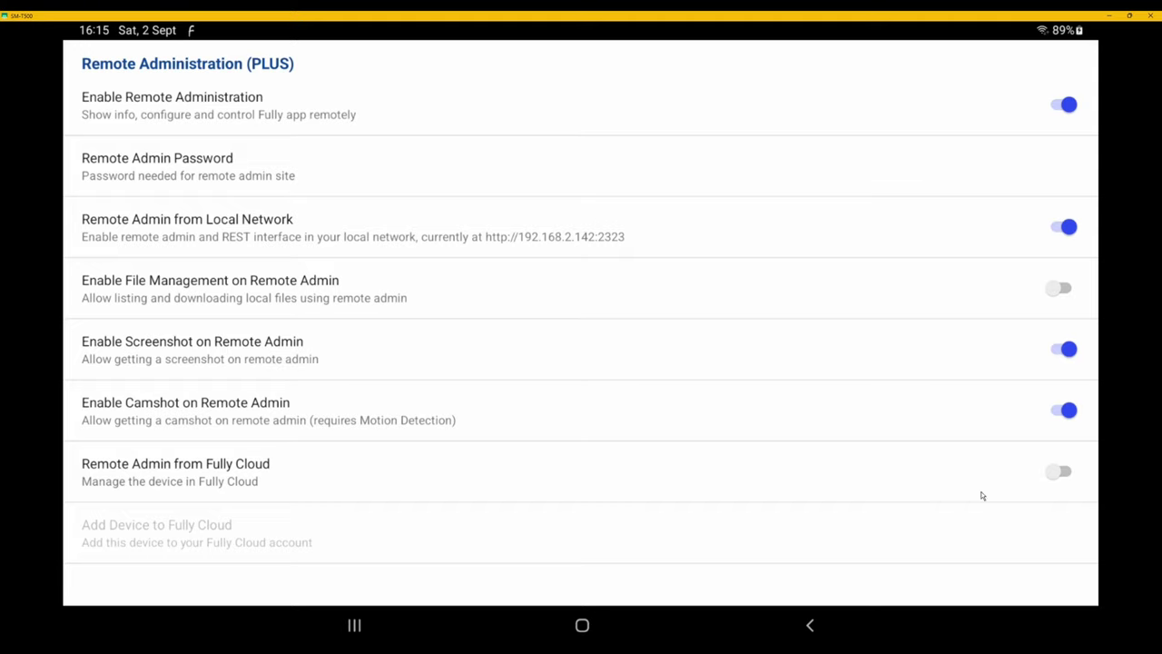
pyautogui.click(809, 626)
pyautogui.click(809, 625)
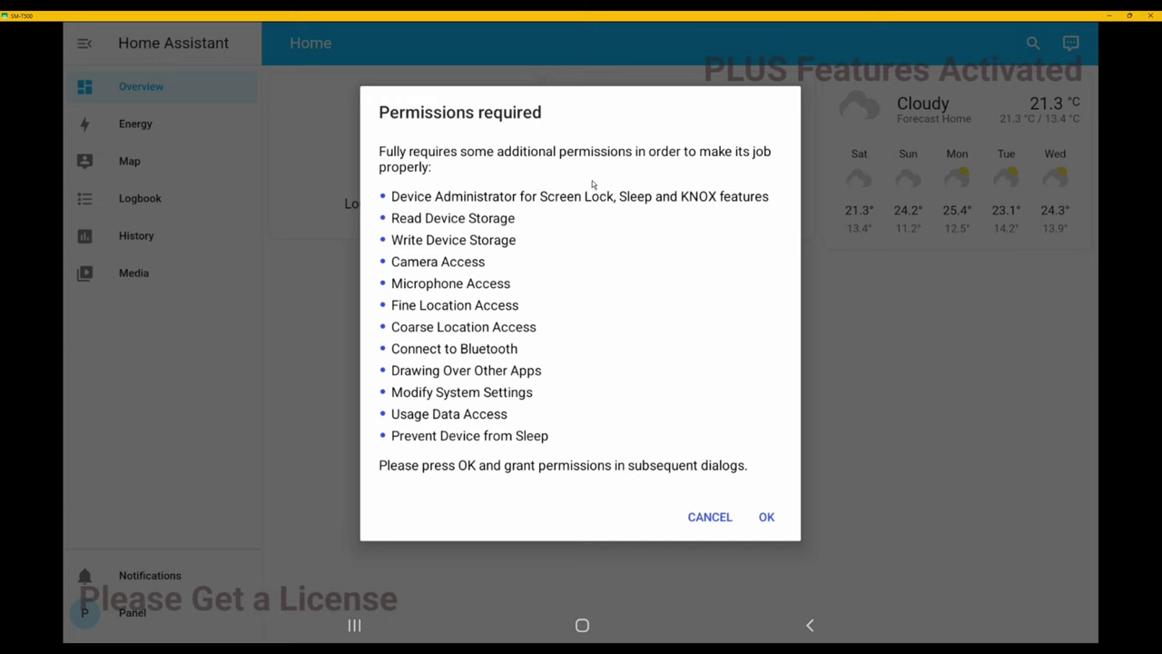
# Accept Fully's request for additional permissions and allow camera, precise location and audio recording while using the app
pyautogui.click(769, 516)
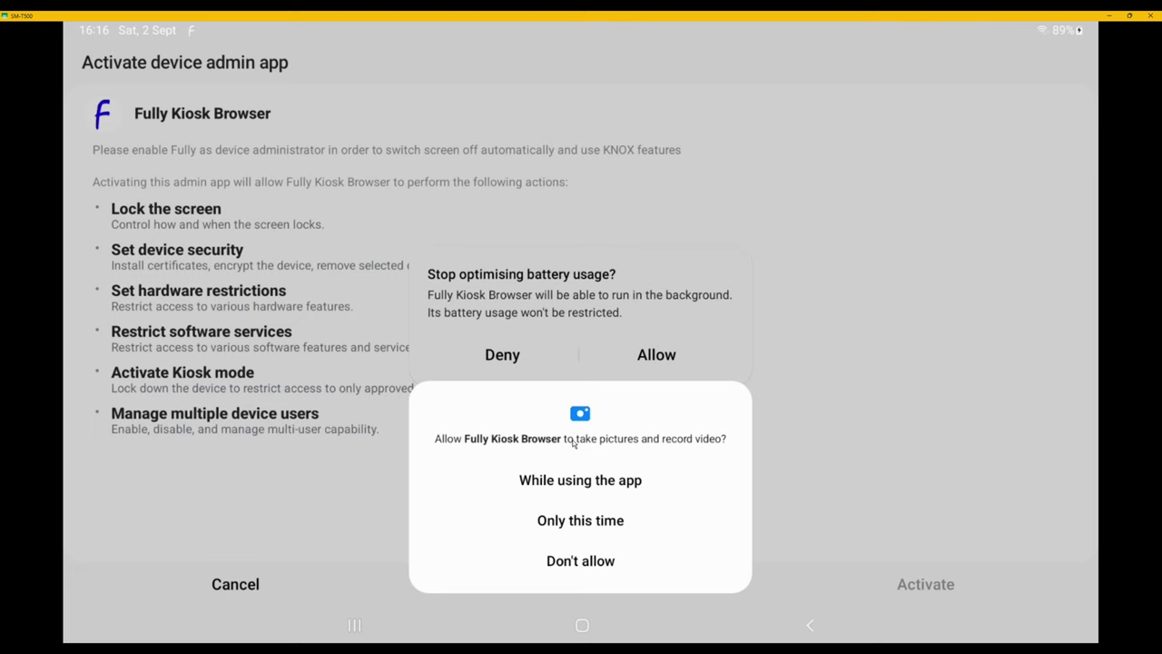
pyautogui.click(600, 486)
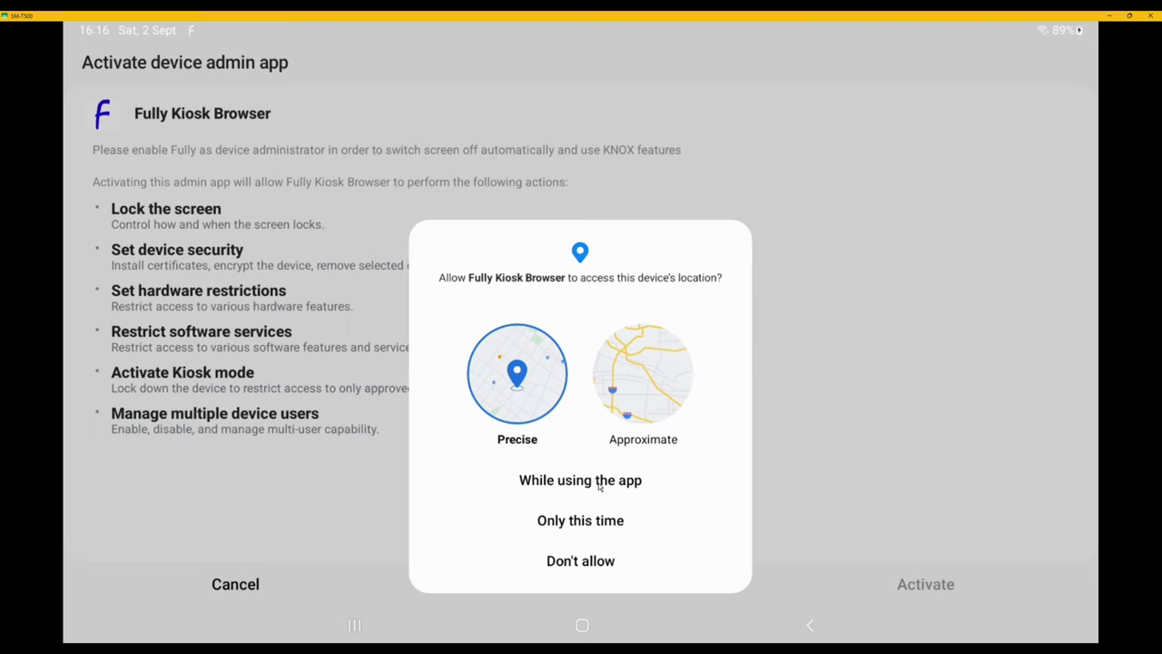
pyautogui.click(600, 485)
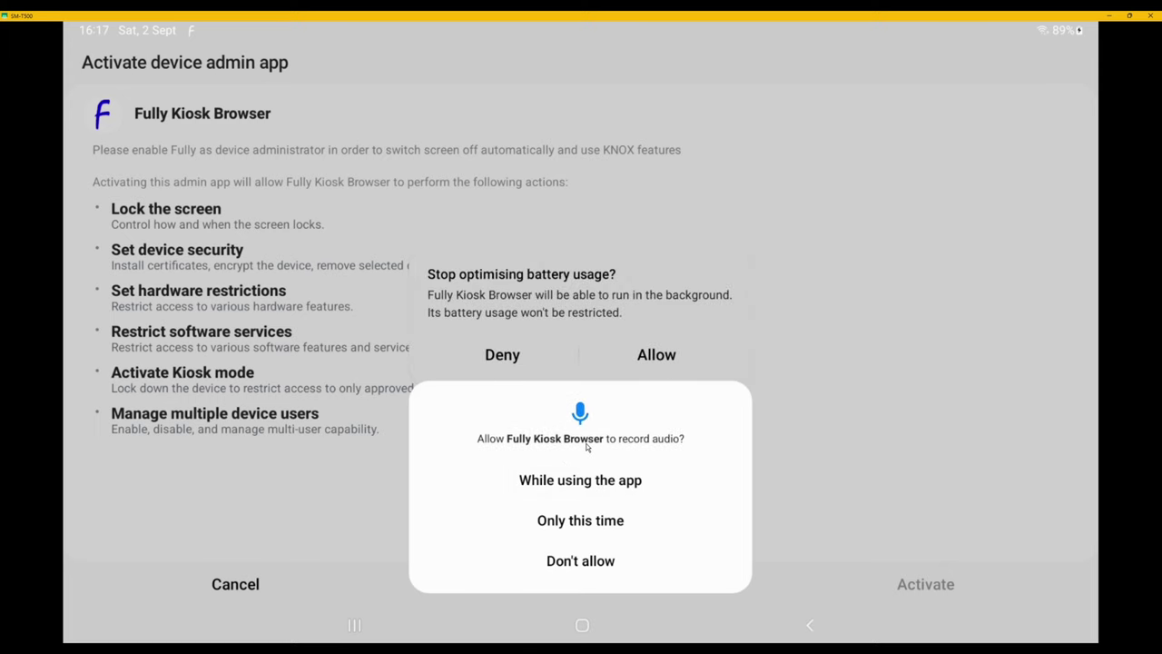
pyautogui.click(585, 483)
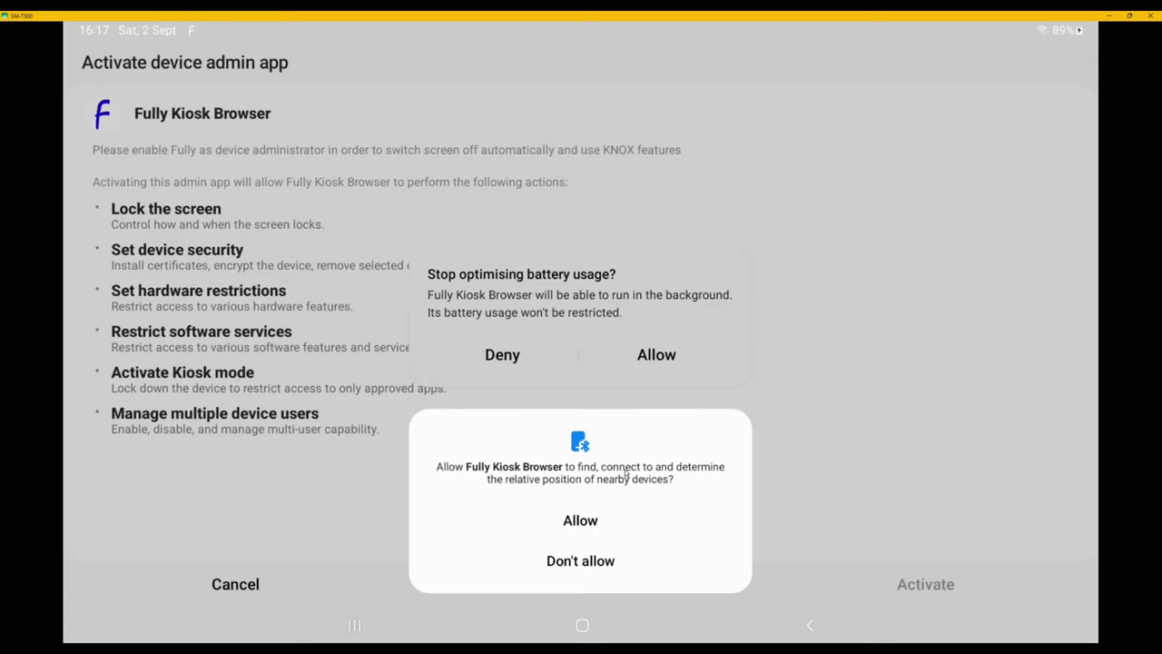
# Allow nearby-device access, photos and media access and unrestricted battery usage, and activate Fully Kiosk Browser as a device admin app
pyautogui.click(585, 523)
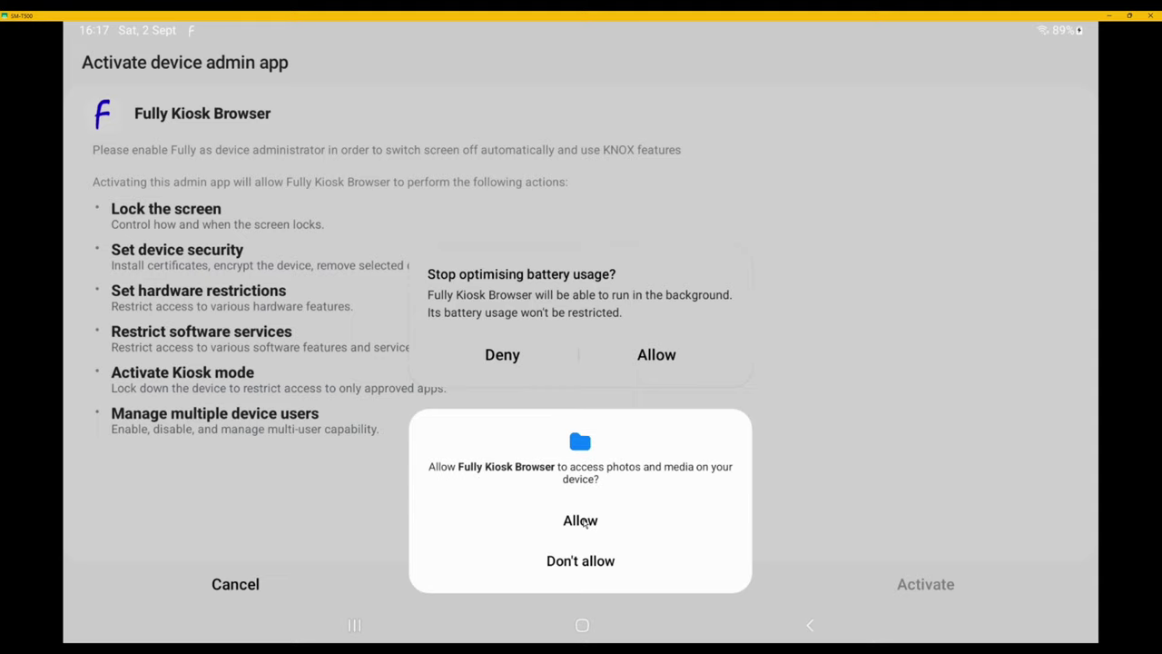
pyautogui.click(584, 522)
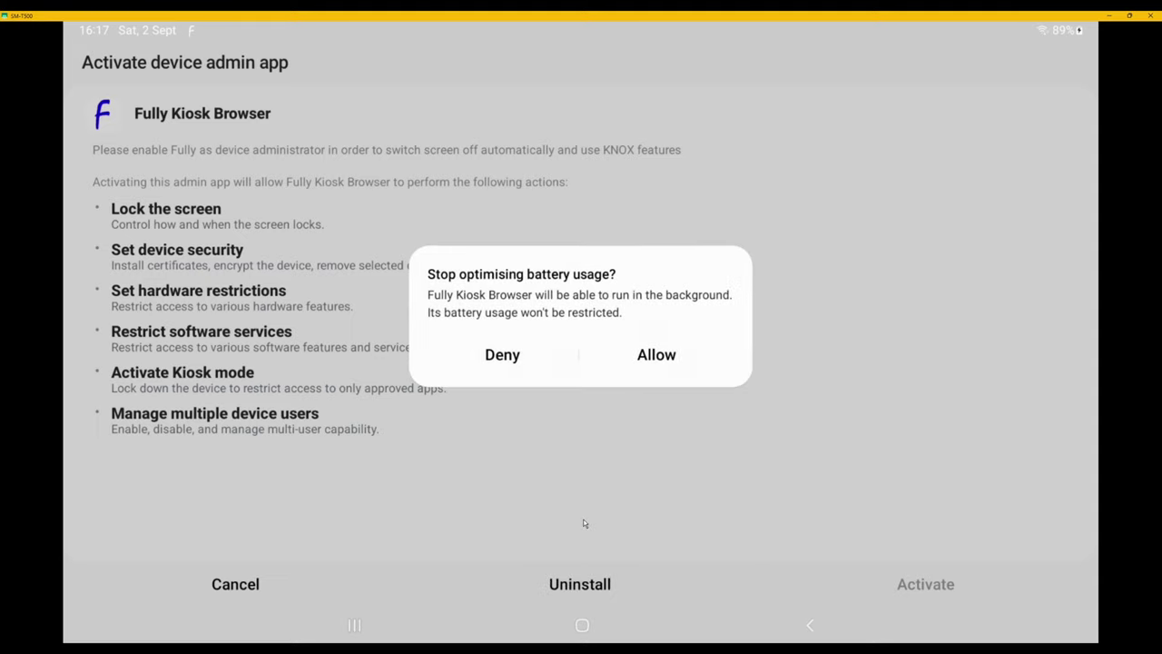
pyautogui.click(664, 361)
pyautogui.click(935, 584)
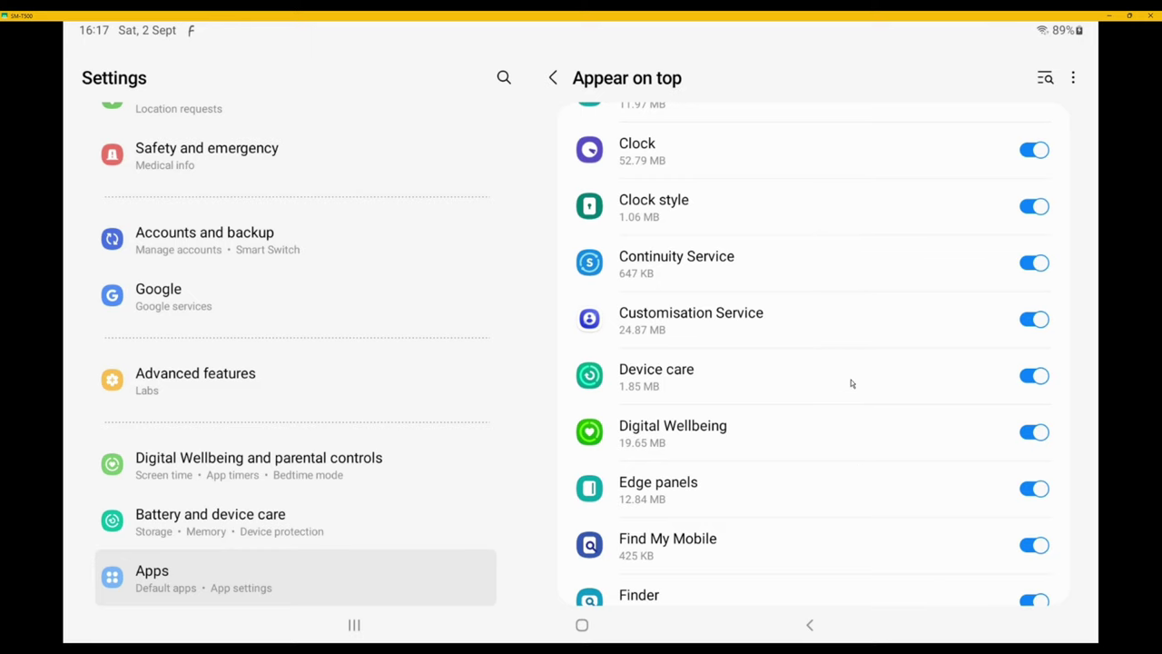
# Allow Fully Kiosk Browser to appear on top of other apps and to access usage data
pyautogui.scroll(-3, 860, 391)
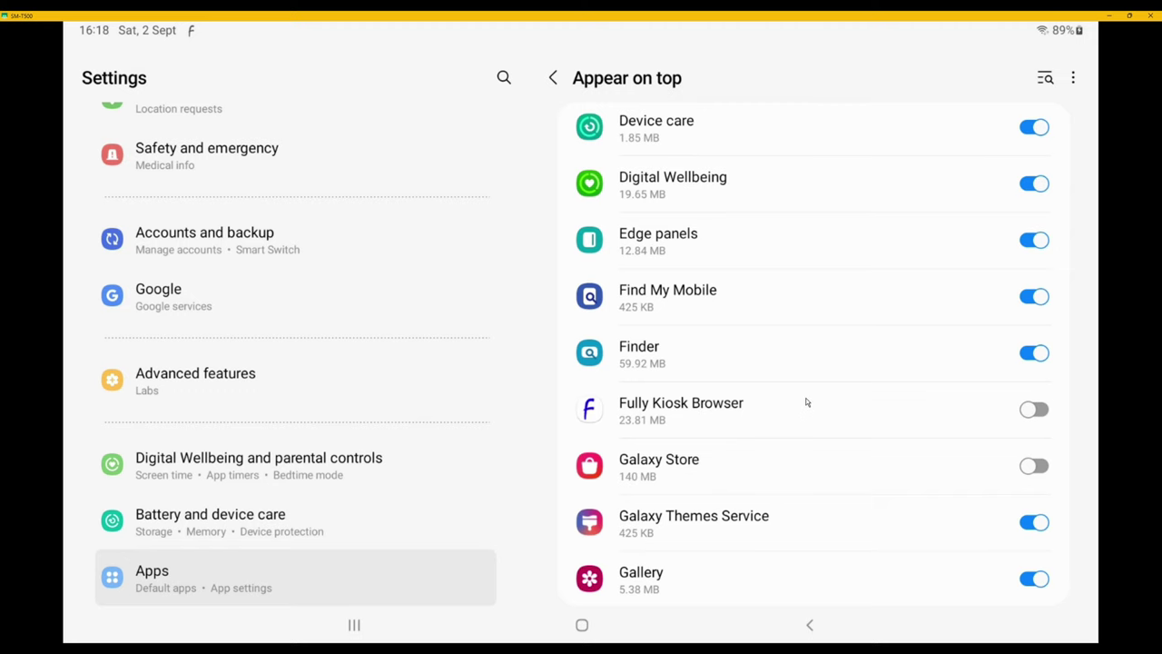
pyautogui.click(1032, 411)
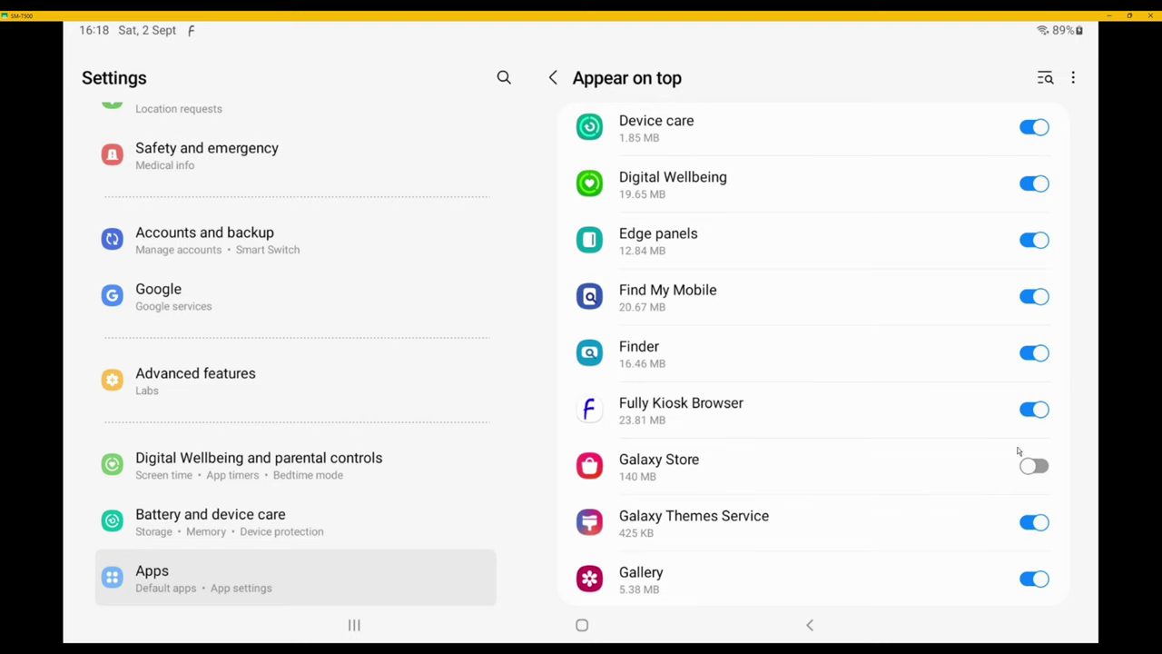
pyautogui.click(811, 627)
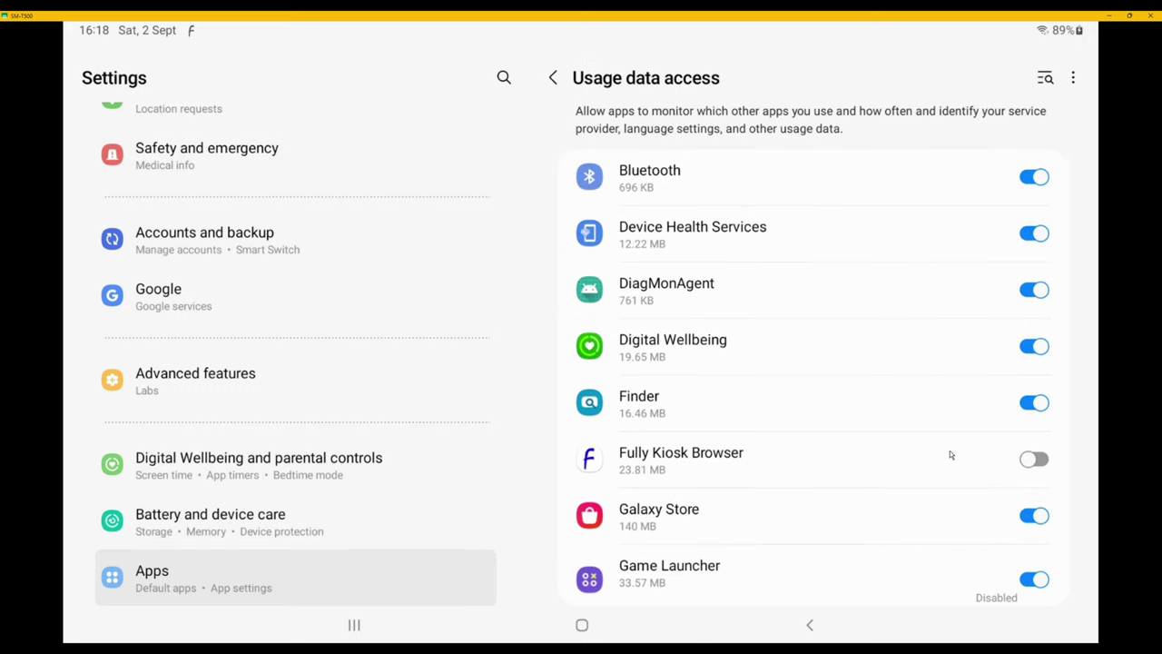
pyautogui.click(1032, 460)
pyautogui.click(810, 625)
# Allow Fully Kiosk Browser to change system settings and leave the permission list
pyautogui.click(871, 405)
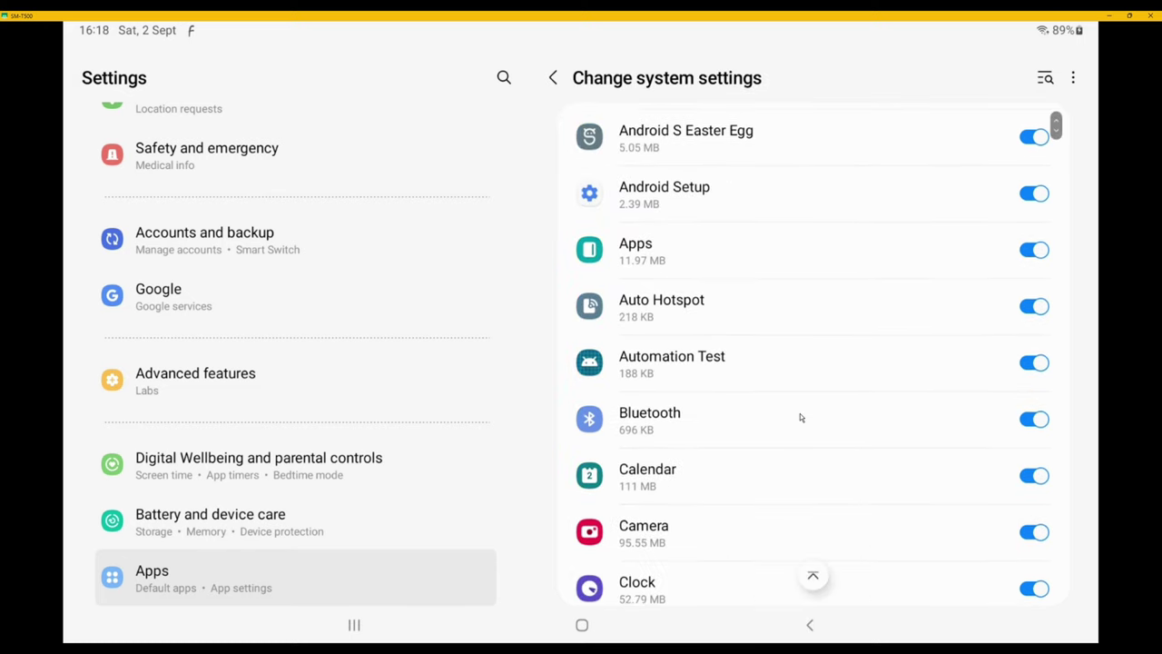
pyautogui.scroll(-8, 801, 417)
pyautogui.scroll(-7, 801, 418)
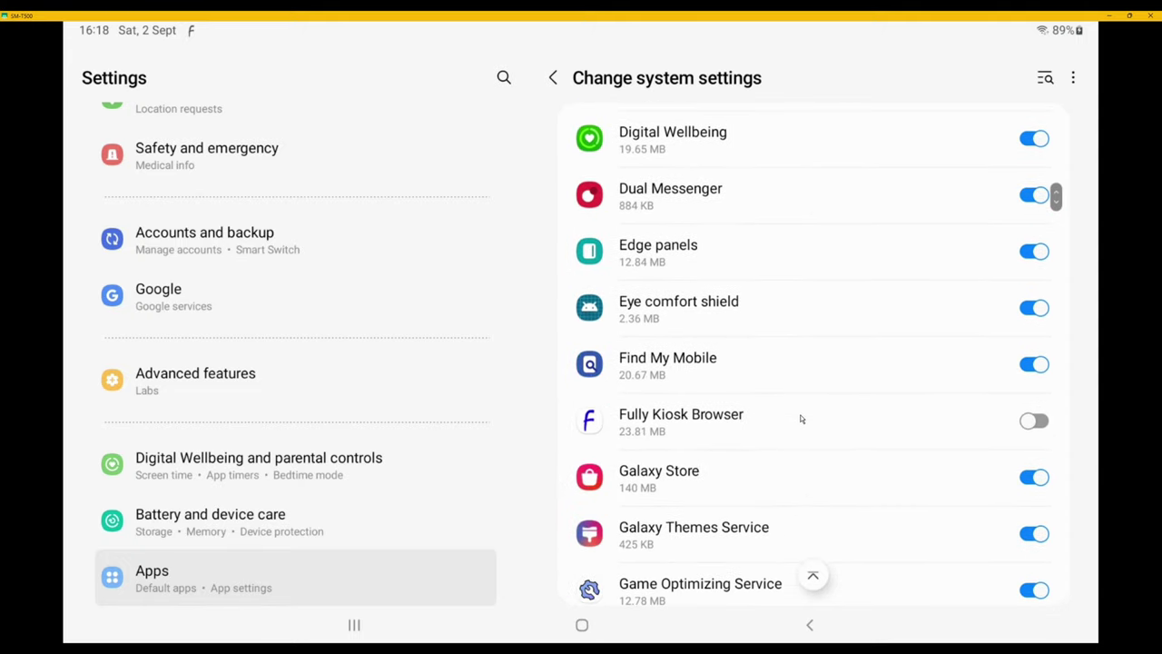
pyautogui.click(1031, 421)
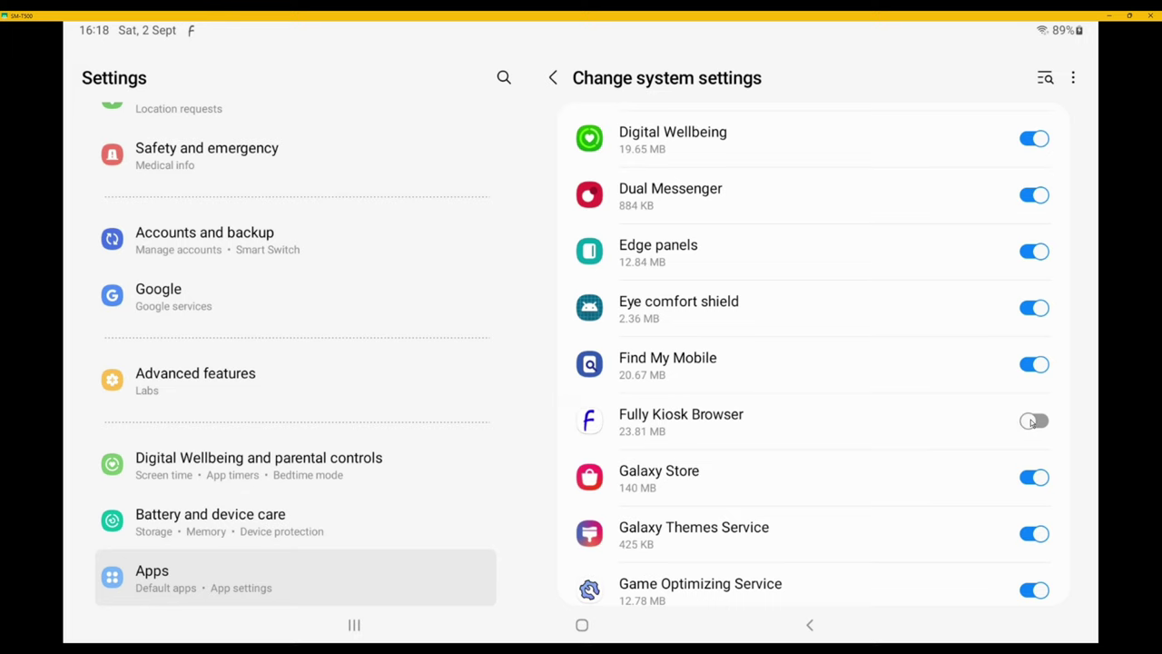
pyautogui.click(813, 626)
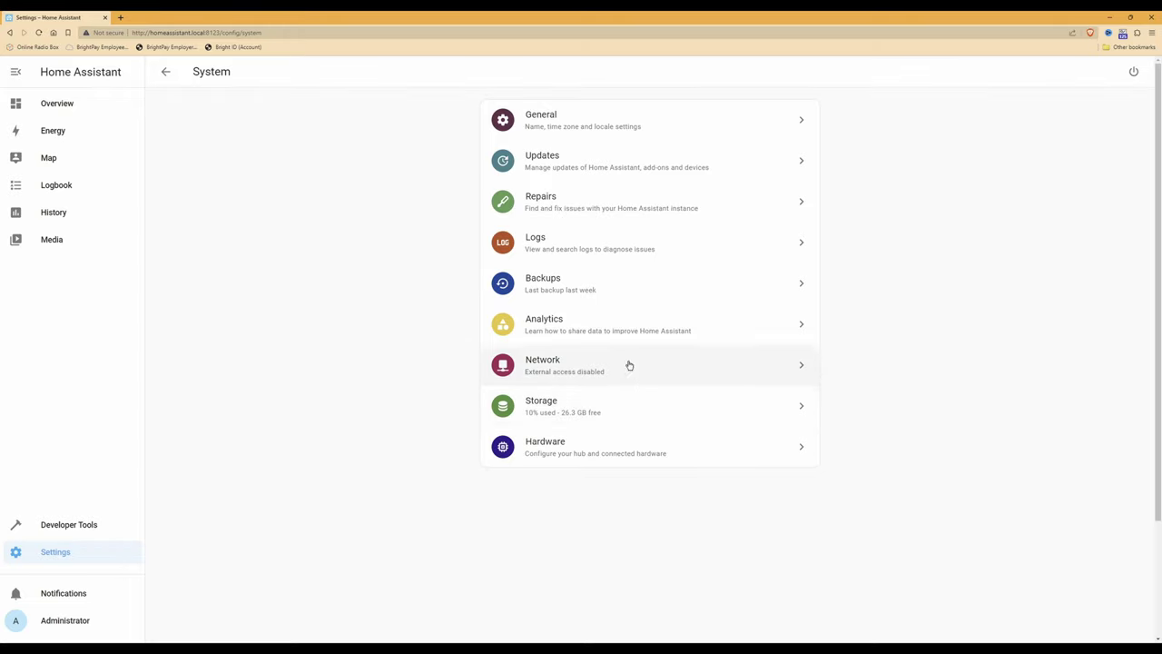
# In Home Assistant's Devices & Services settings, search new integrations for "fully kiosk browser" and open the Fully Kiosk Browser setup form at its host field
pyautogui.click(57, 105)
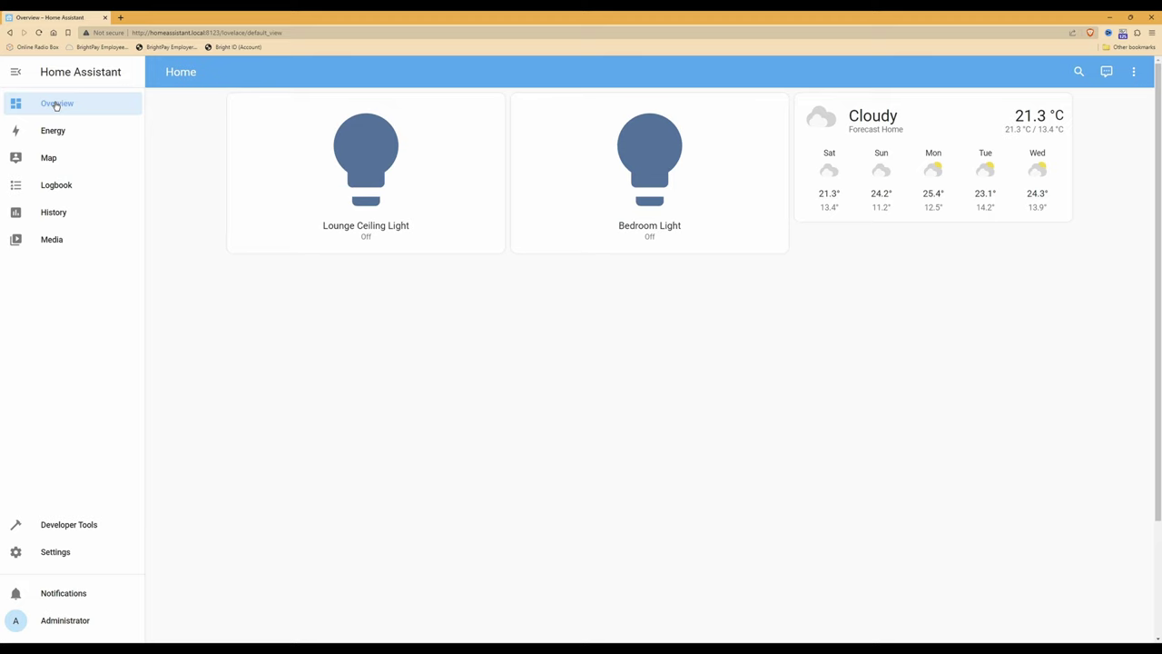
pyautogui.click(57, 553)
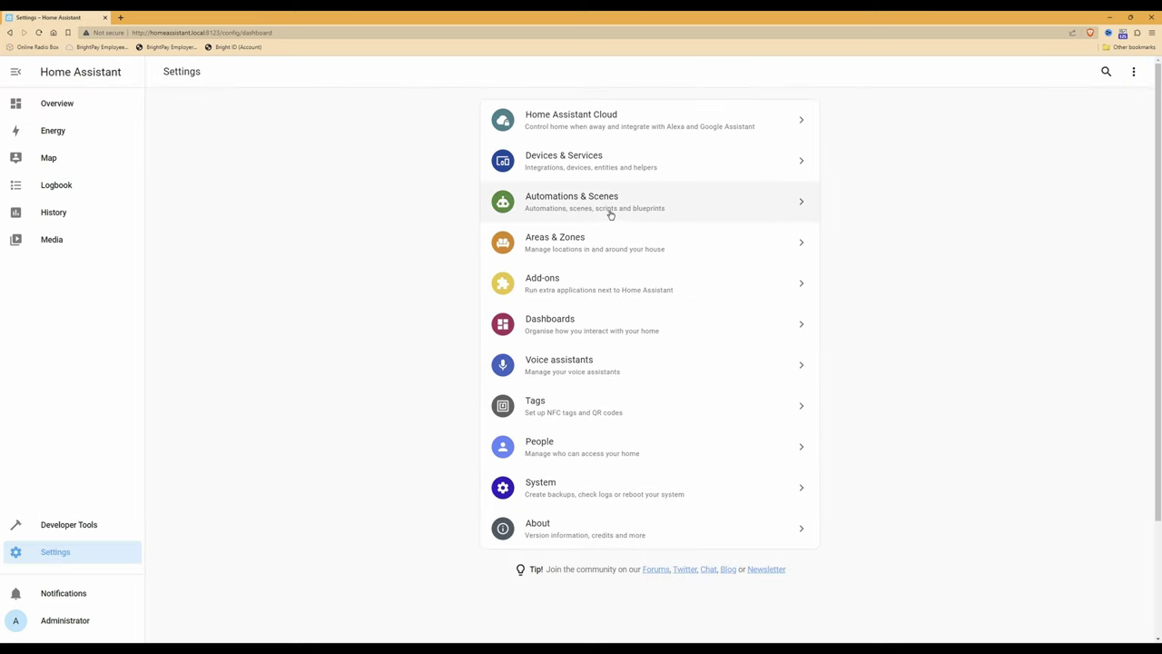
pyautogui.click(581, 160)
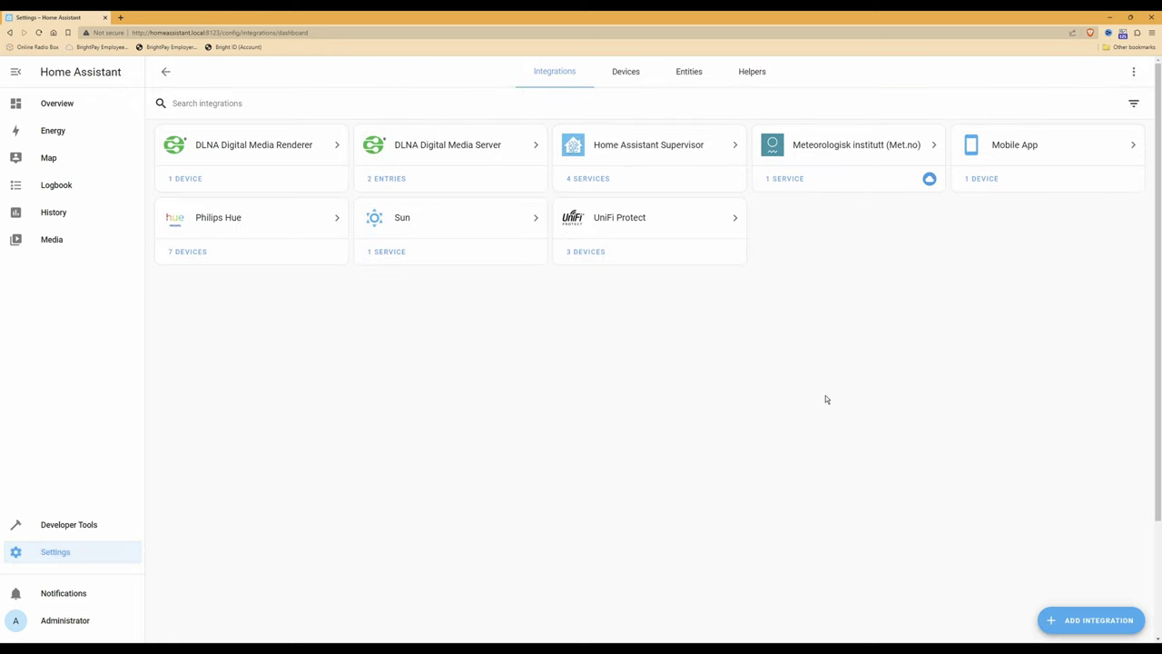
pyautogui.click(1091, 621)
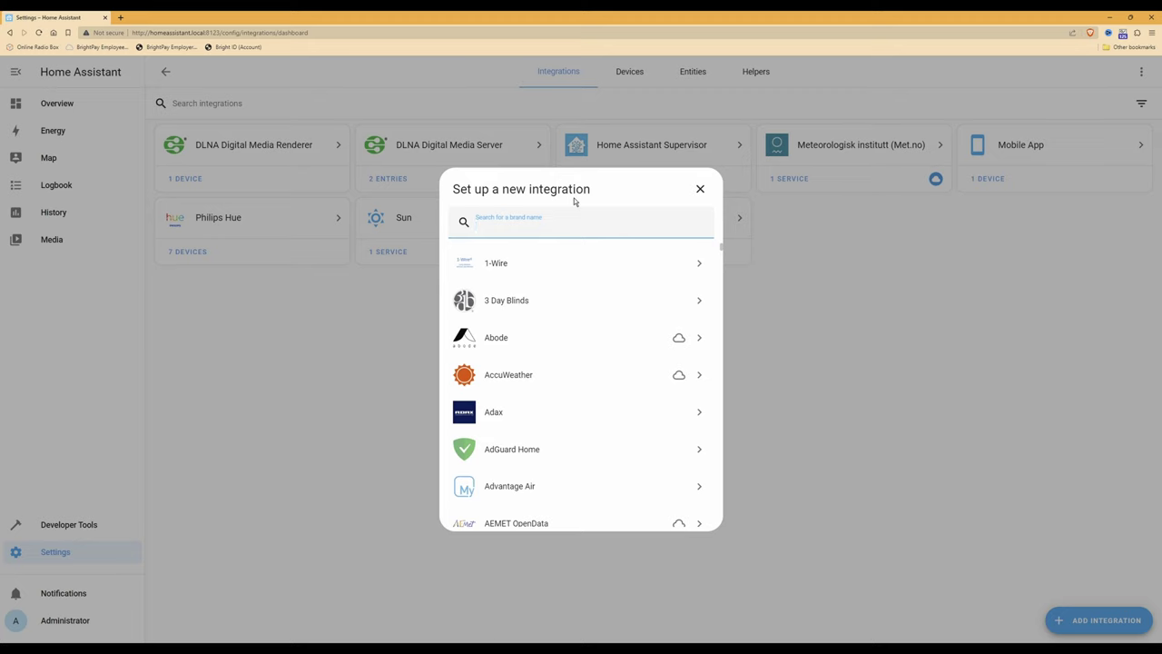
pyautogui.write('fully k')
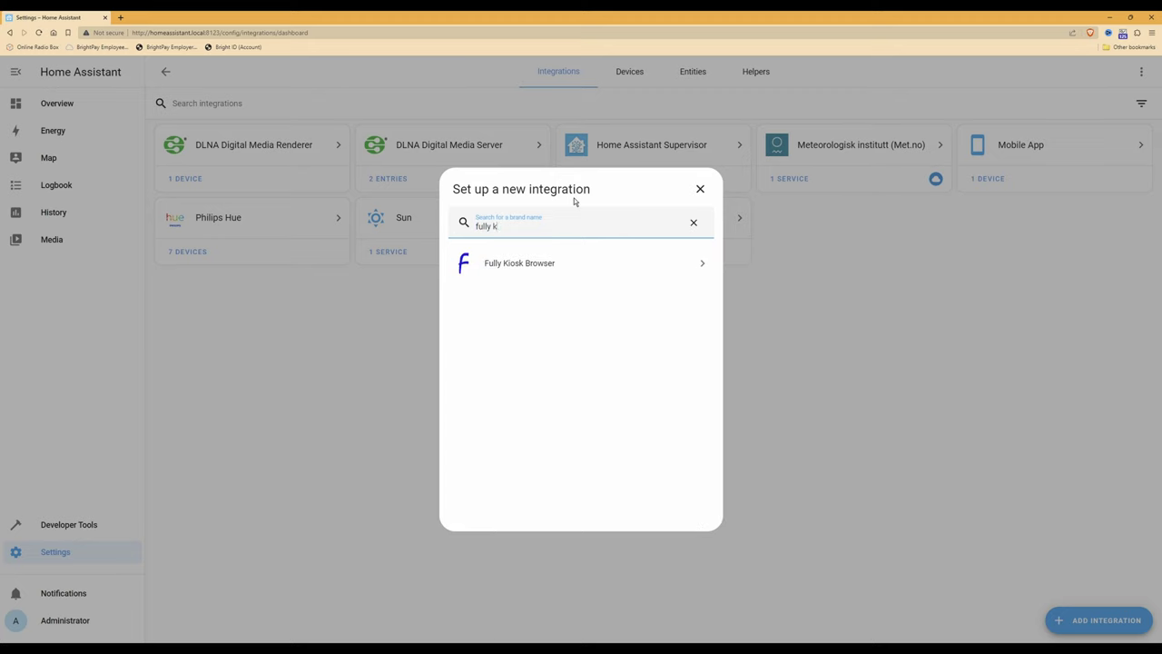
pyautogui.write('iosk browser')
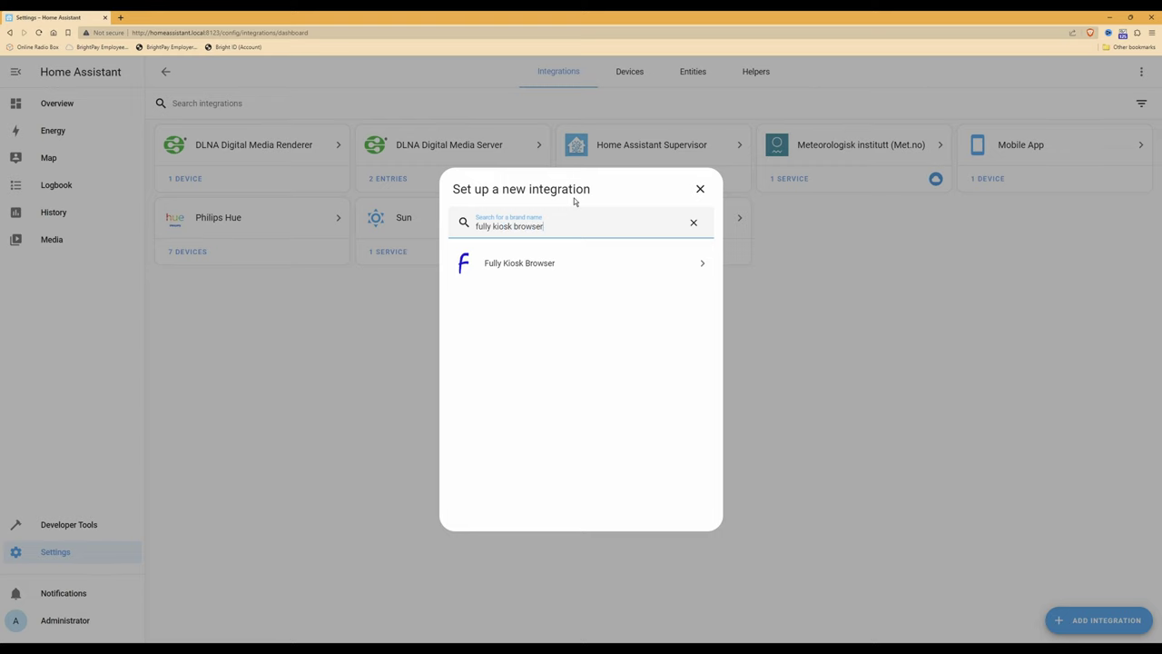
pyautogui.click(549, 270)
pyautogui.click(549, 330)
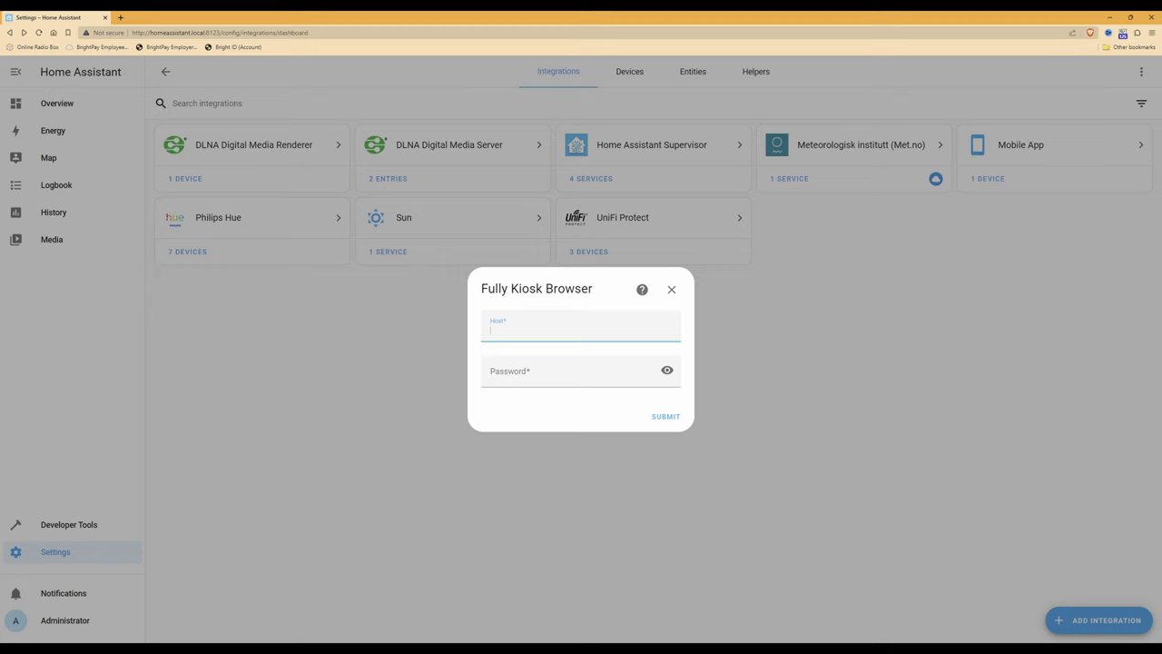
# Switch to the tablet, leave Fully Kiosk Browser and open the Android Settings app
pyautogui.hotkey('alt', 'Tab')
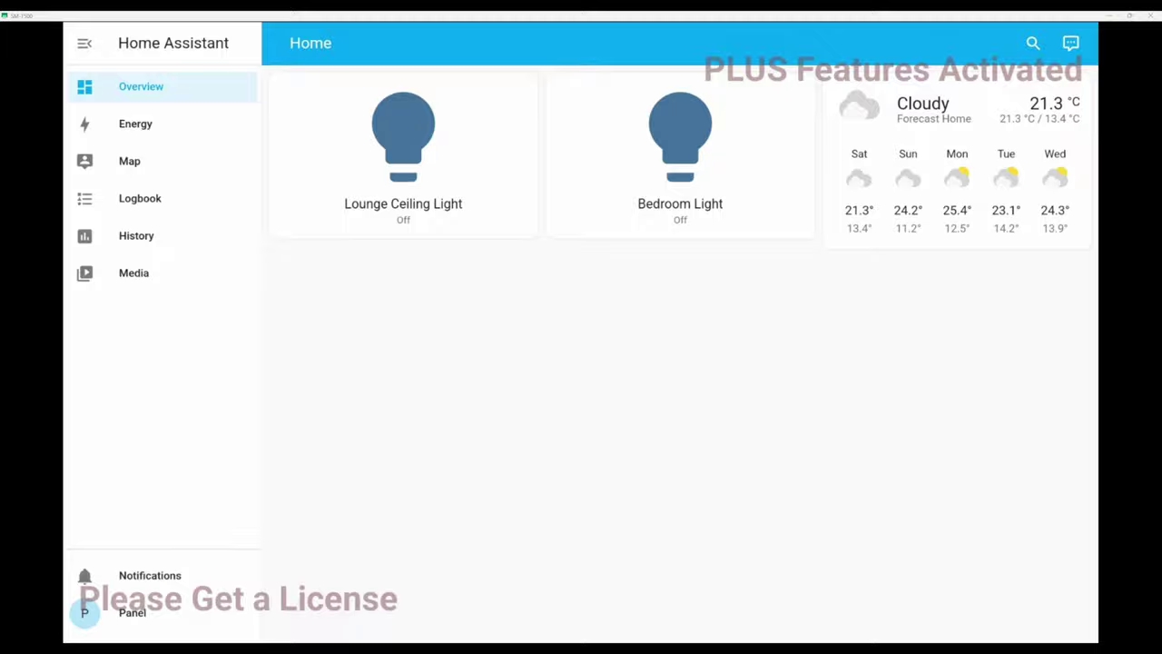
pyautogui.hotkey('alt', 'Tab')
pyautogui.press('Escape')
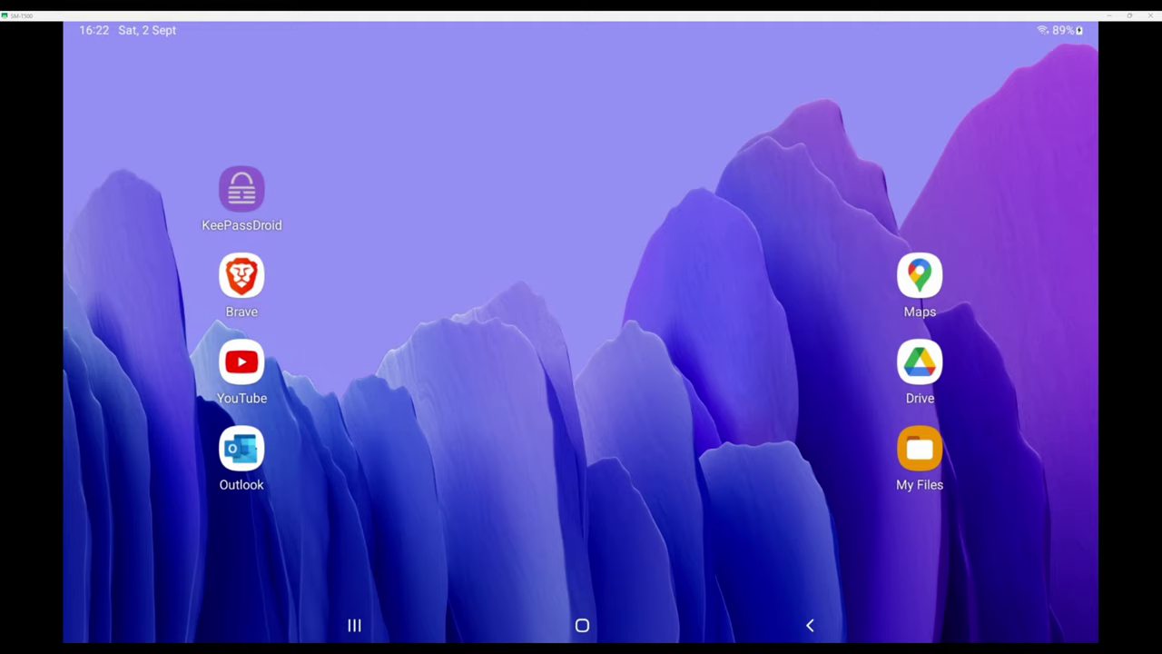
pyautogui.scroll(2, 581, 327)
pyautogui.scroll(-2, 581, 327)
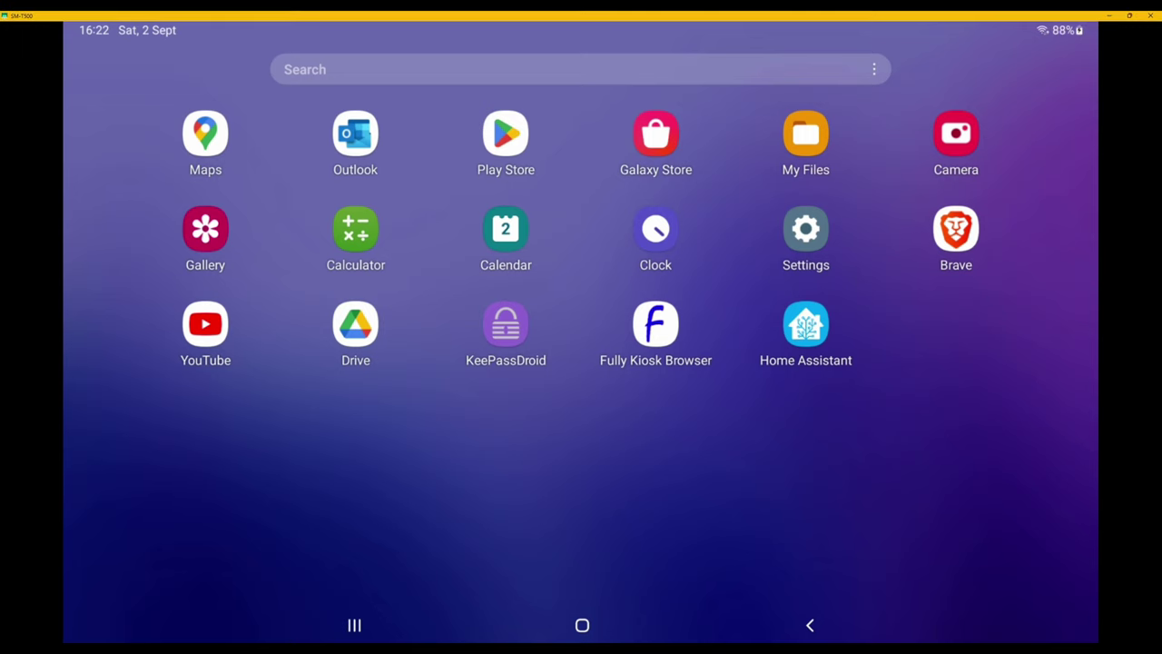
pyautogui.click(806, 229)
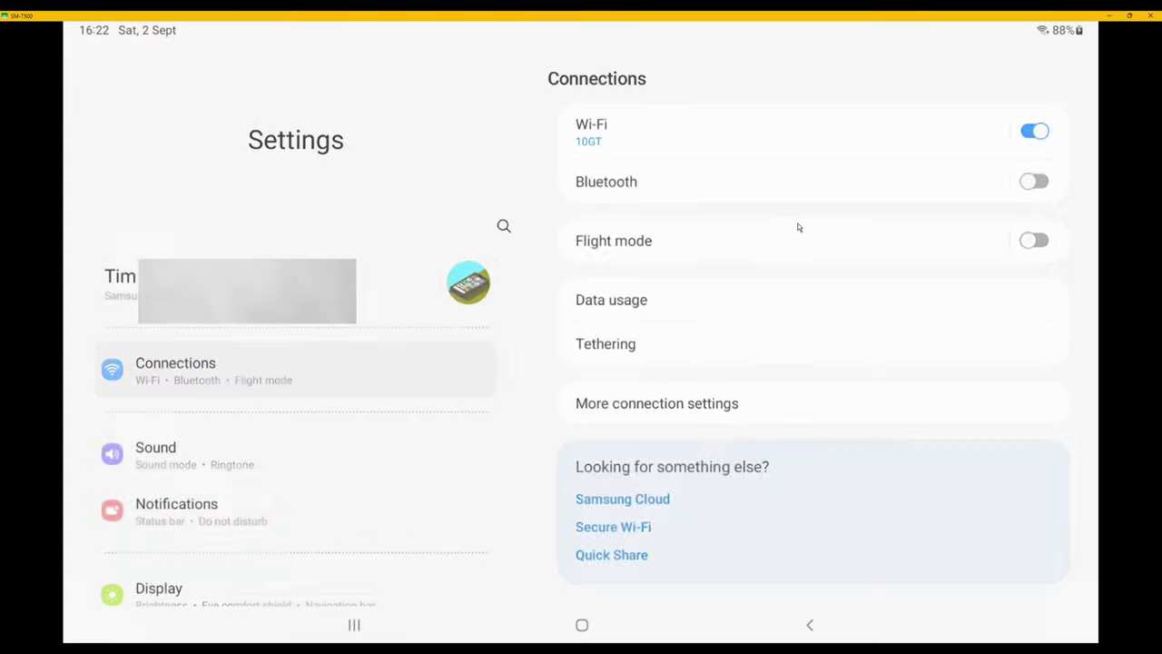
# Look up the tablet's IP address in the expanded details of the connected Wi-Fi network 10GT
pyautogui.click(591, 126)
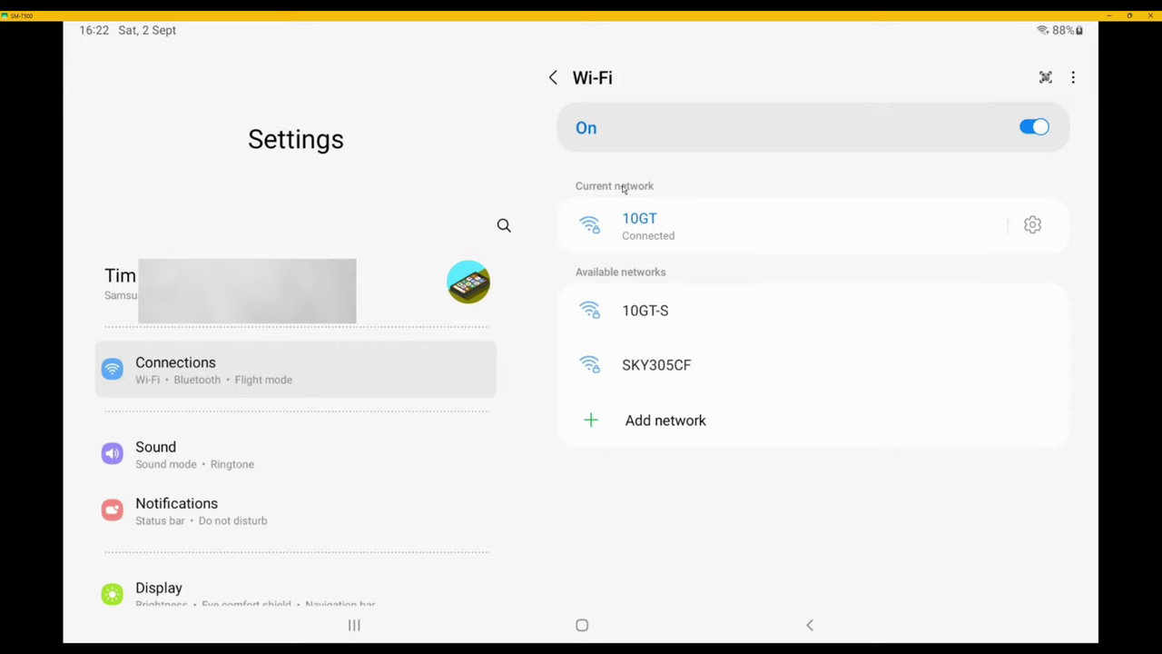
pyautogui.click(1033, 226)
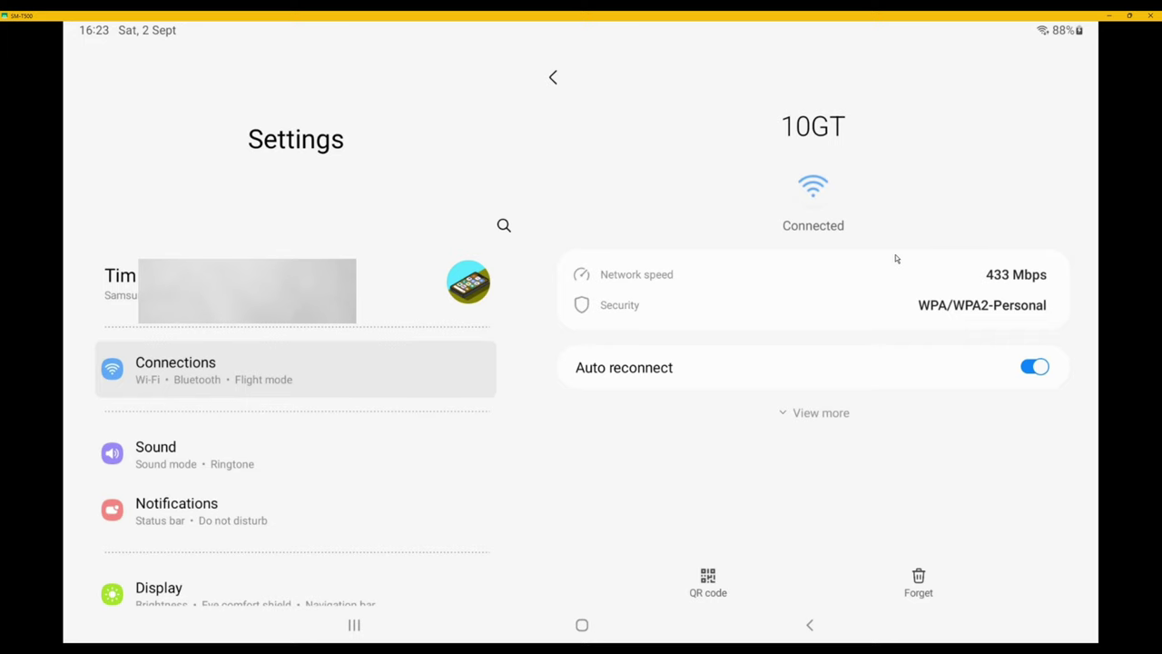
pyautogui.click(828, 414)
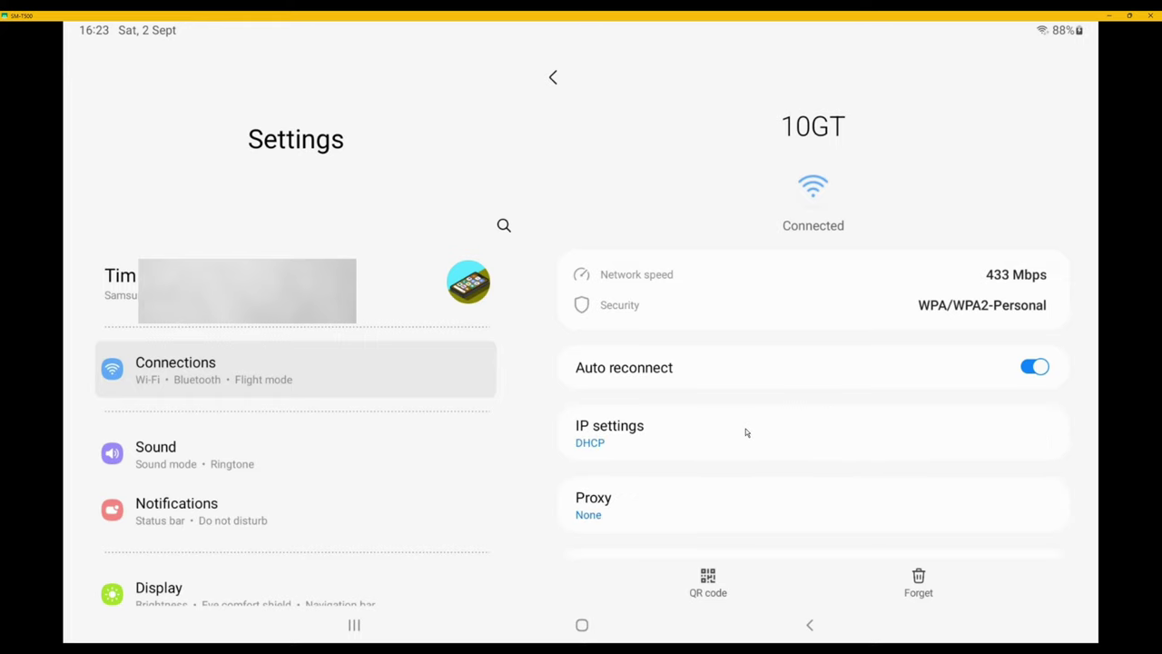
pyautogui.scroll(-2, 746, 433)
pyautogui.scroll(-3, 746, 432)
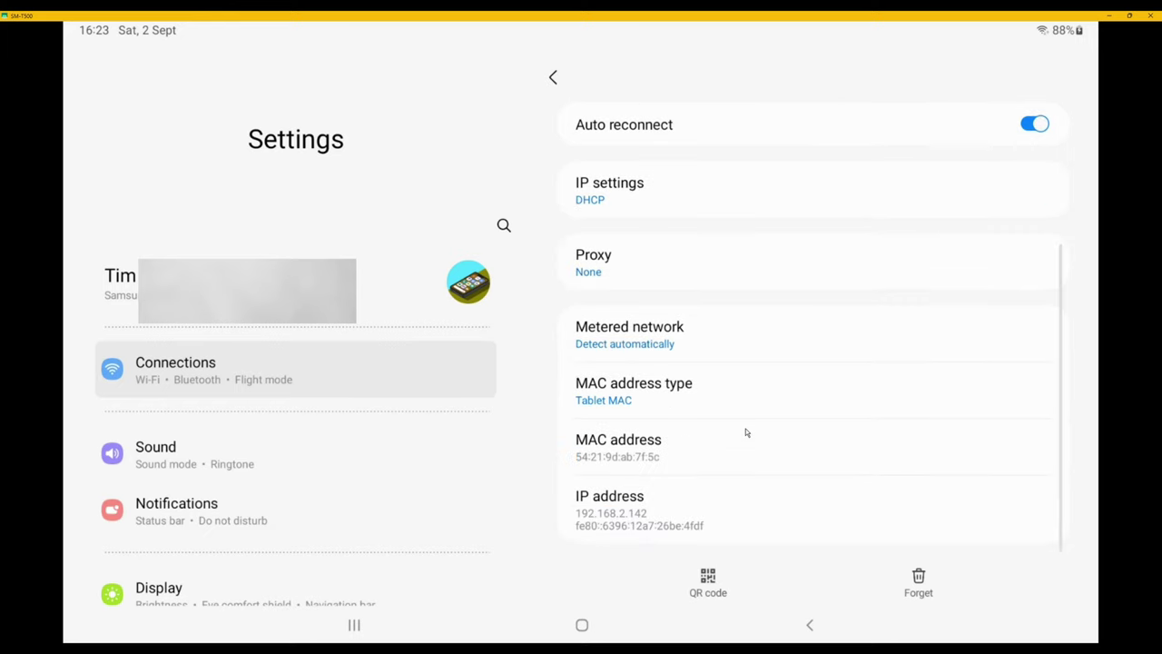
pyautogui.scroll(-1, 746, 432)
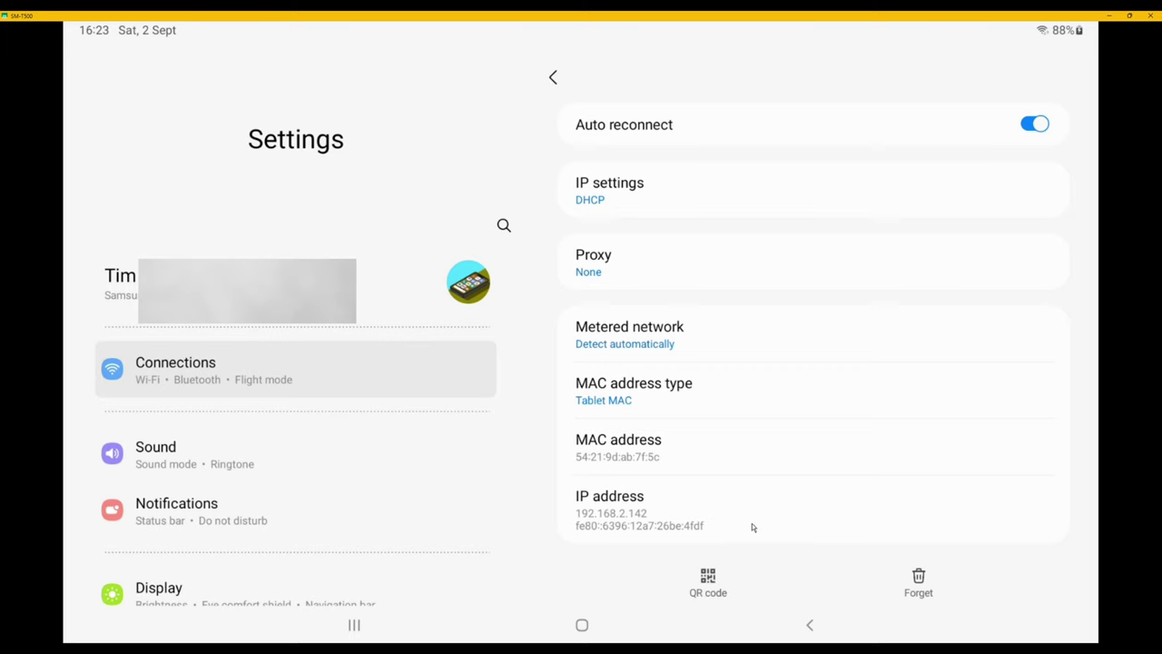
# Back out of the tablet's Wi-Fi network details and leave the Android Settings app
pyautogui.click(811, 626)
pyautogui.click(811, 627)
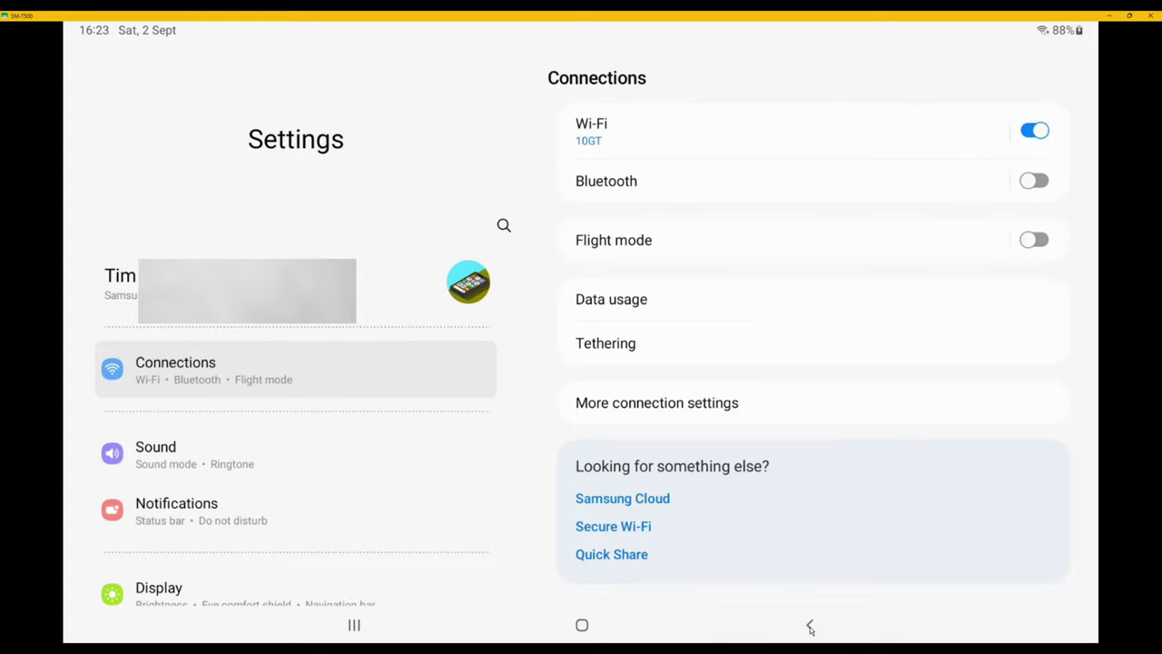
pyautogui.click(810, 626)
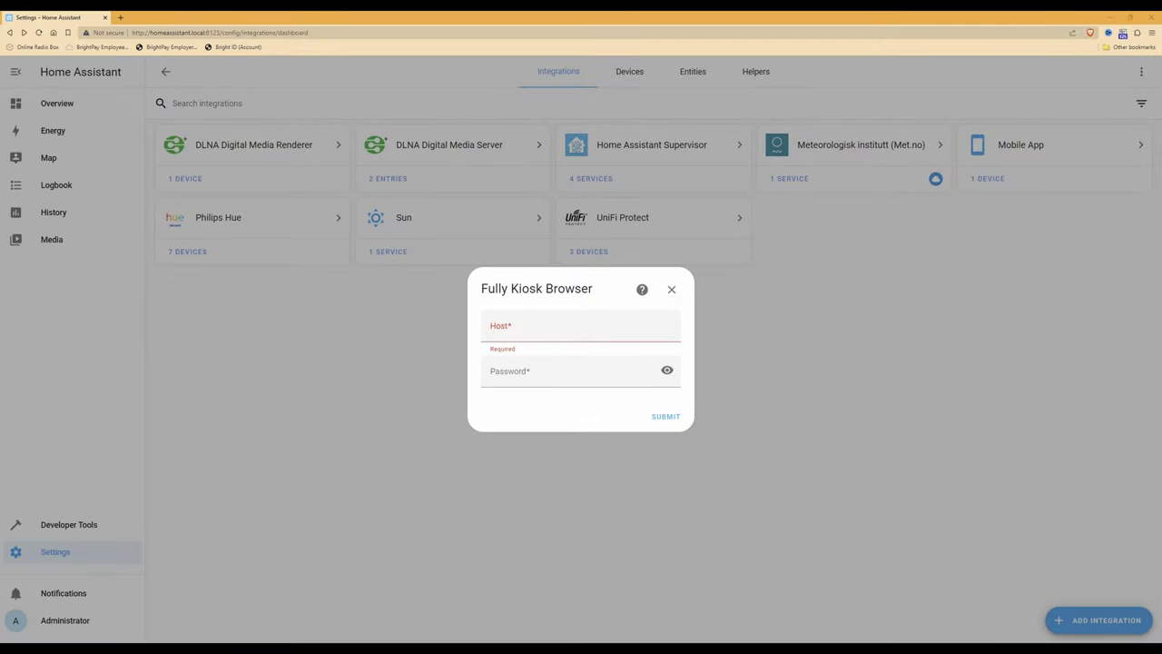
# In Home Assistant's Fully Kiosk Browser setup form, enter host 192.168.2.142 and the remote administration password, and submit it
pyautogui.click(670, 330)
pyautogui.write('192.1')
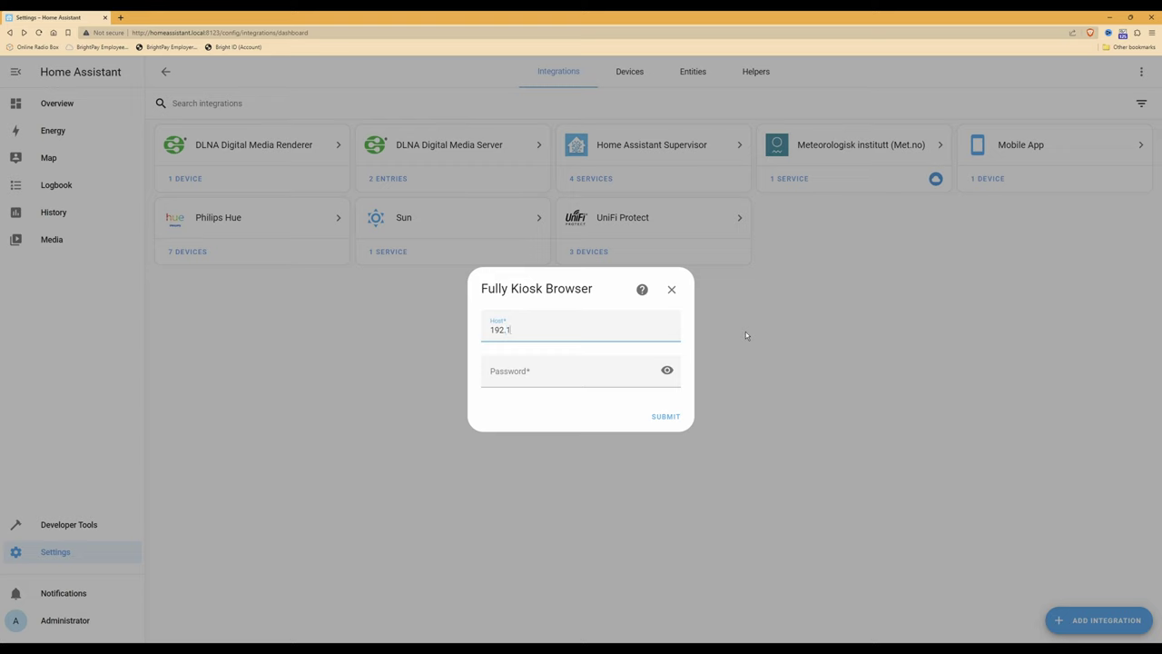
pyautogui.write('68.2.142')
pyautogui.click(557, 376)
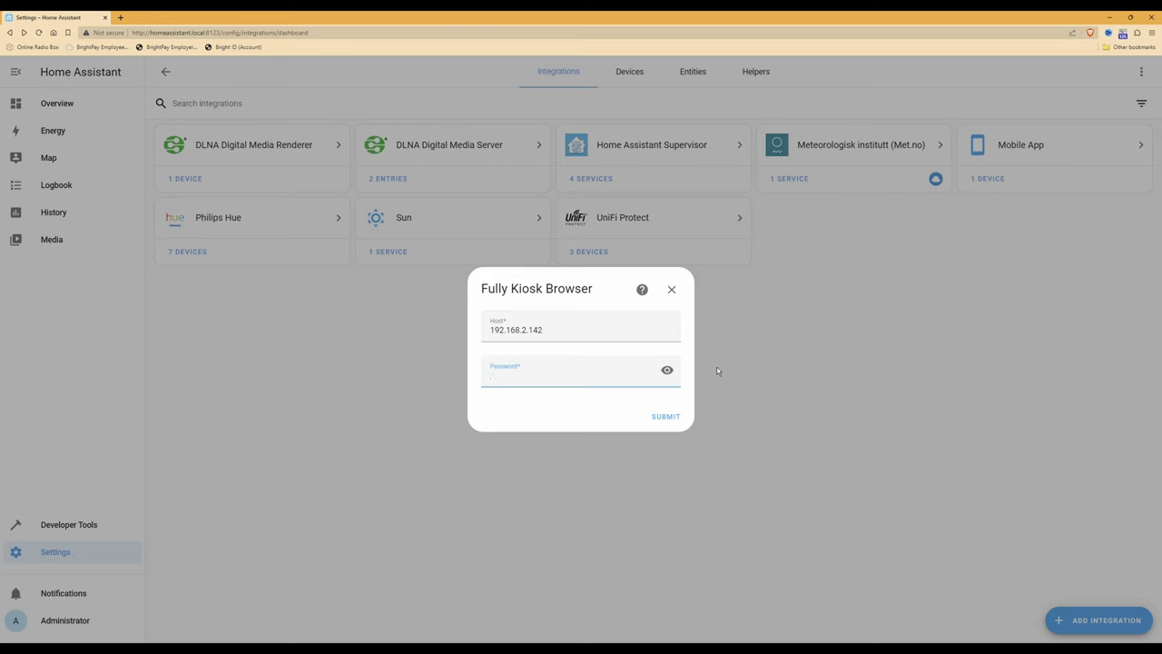
pyautogui.hotkey('ctrl', 'v')
pyautogui.click(667, 419)
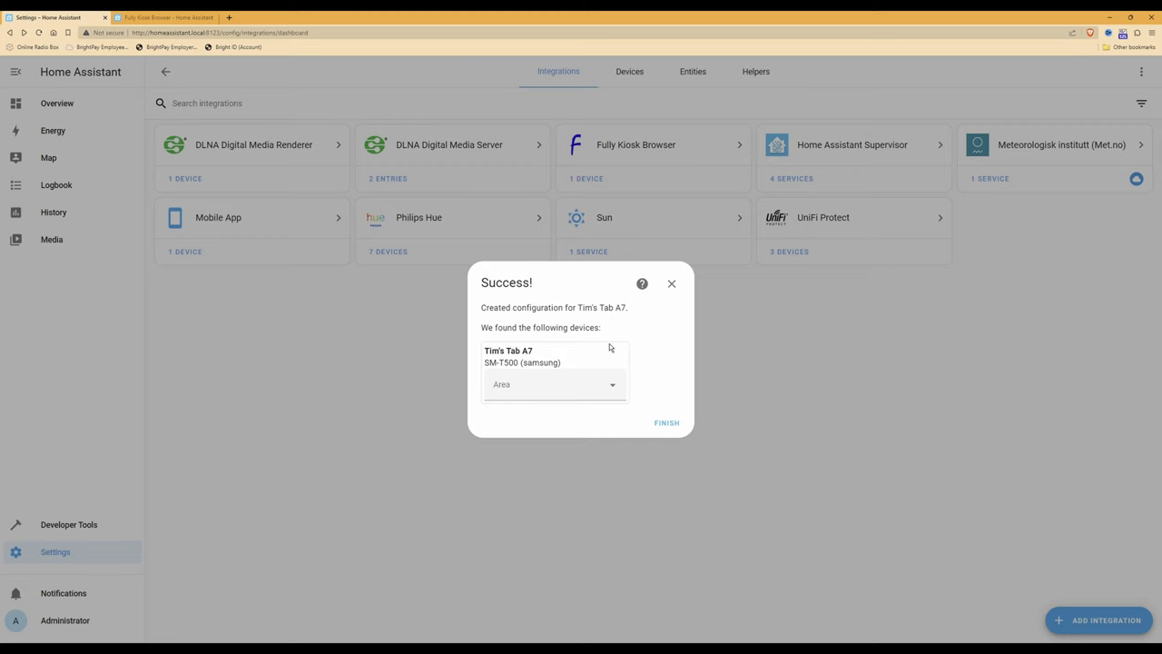
# Check the area choices for the added SM-T500 tablet, leave the area unassigned and finish the integration setup
pyautogui.click(615, 387)
pyautogui.click(616, 387)
pyautogui.click(616, 388)
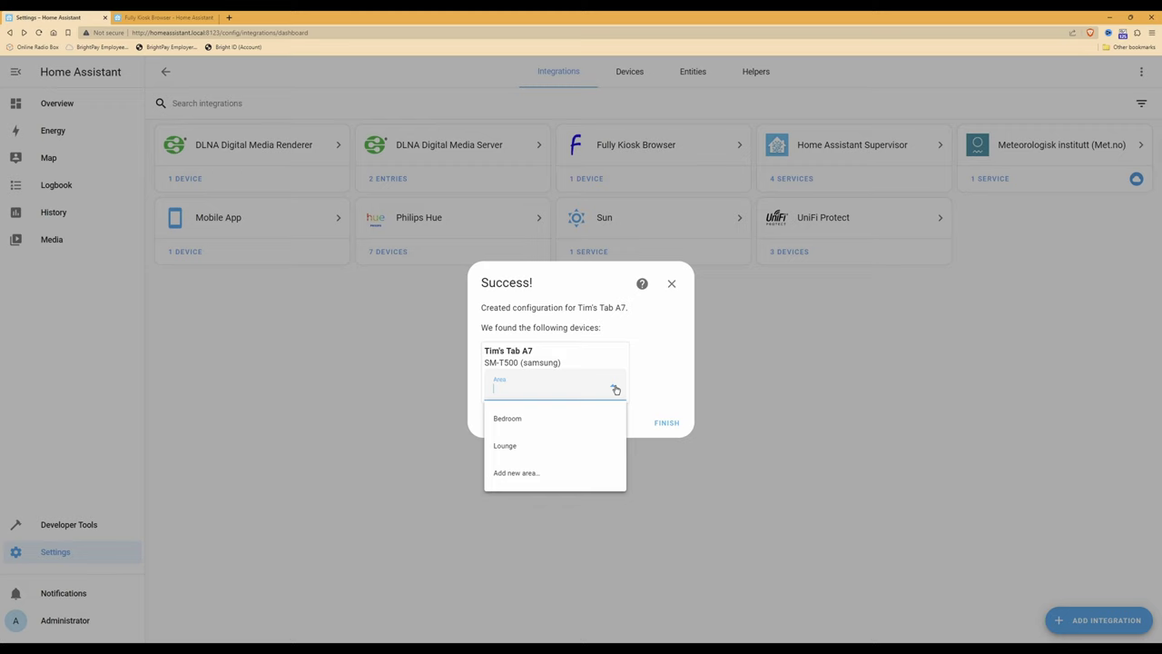
pyautogui.click(615, 389)
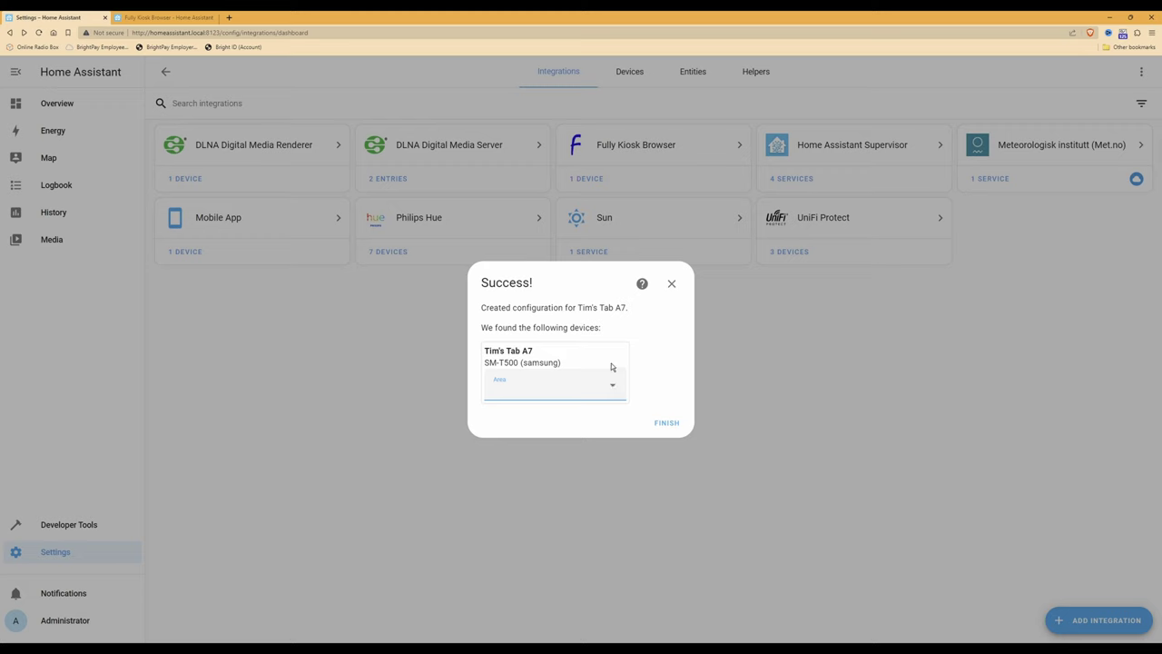
pyautogui.click(671, 424)
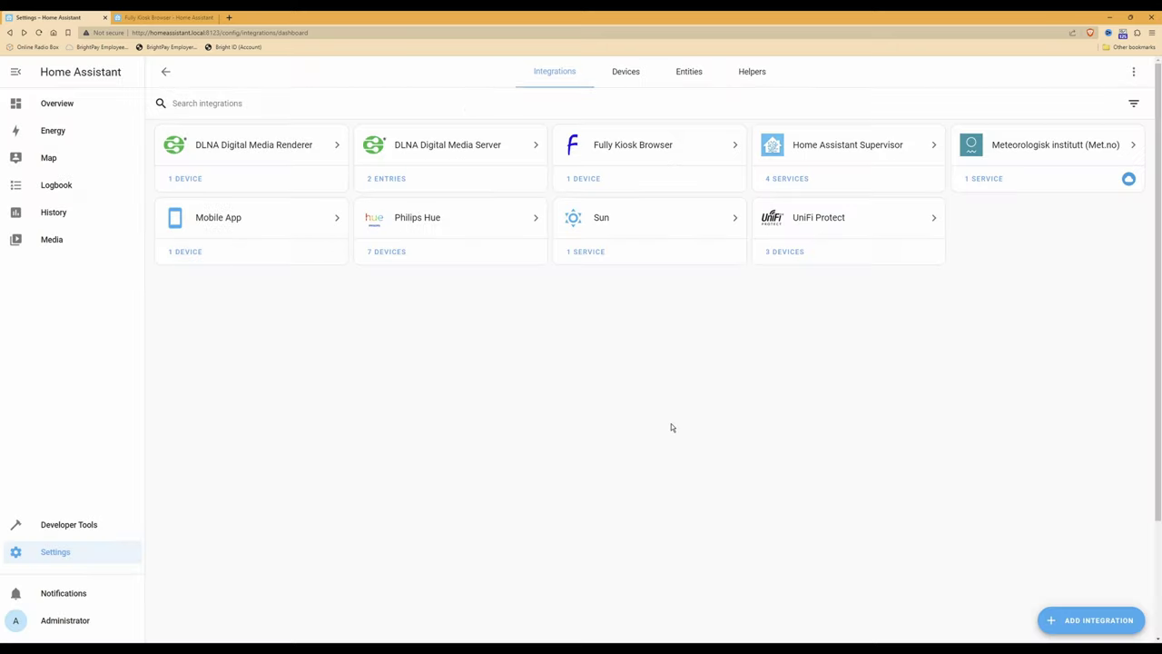